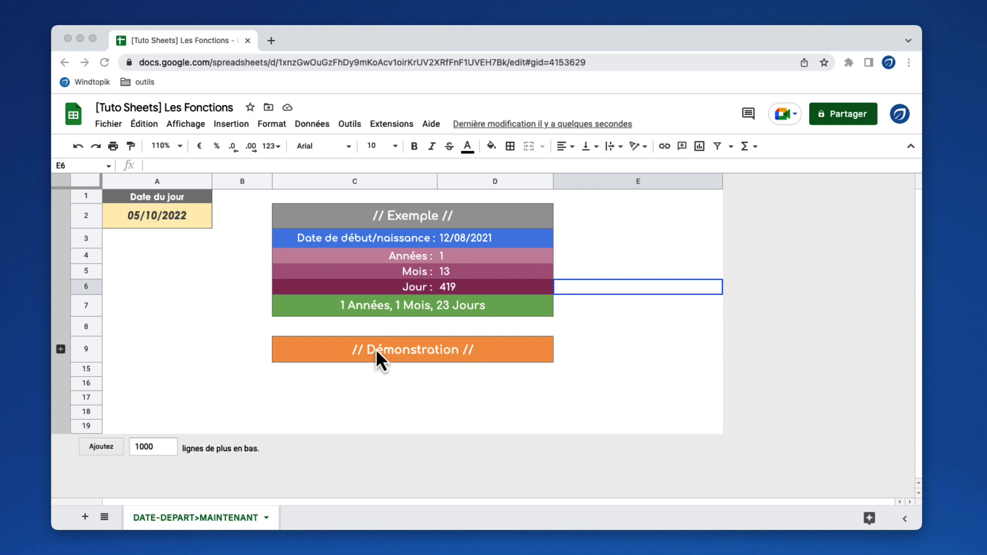
Expand the grouped rows under the Démonstration heading and start a DATEDIF formula in the Années cell D11.
left_click(60, 350)
left_click(479, 392)
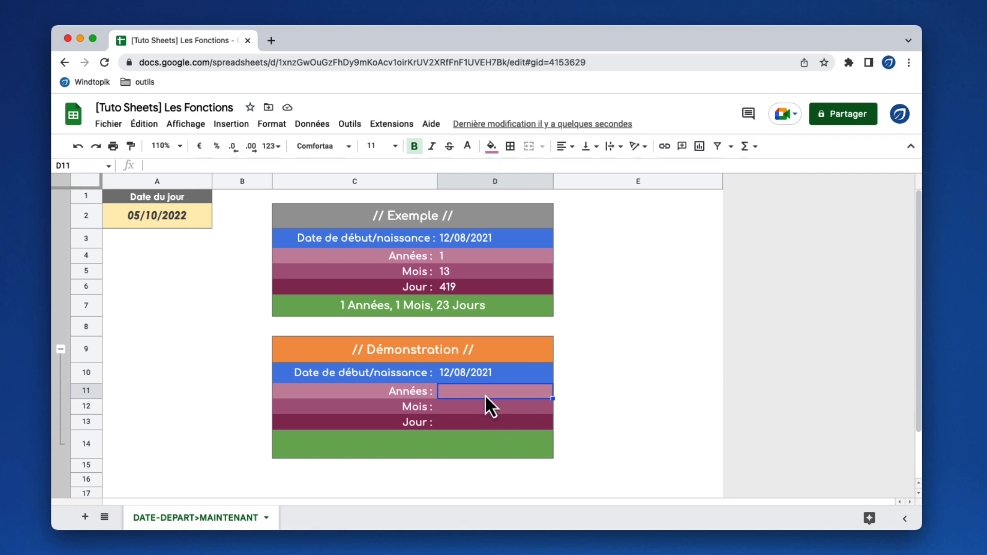
type("=da")
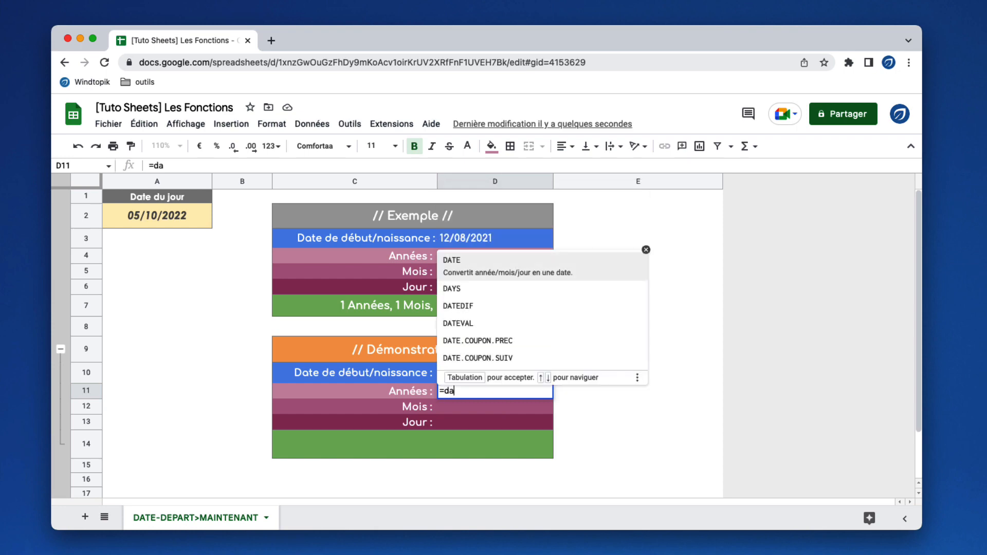
type("ted")
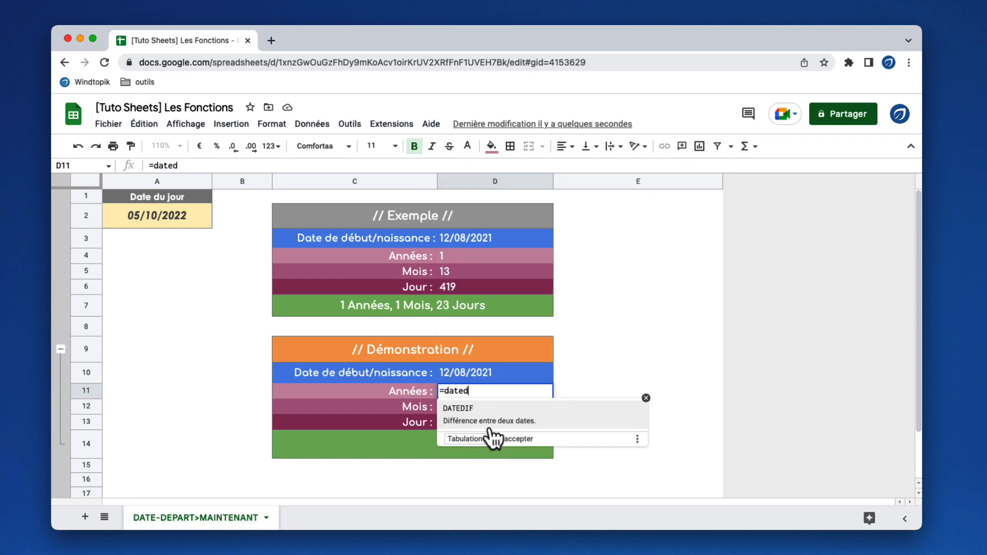
left_click(531, 416)
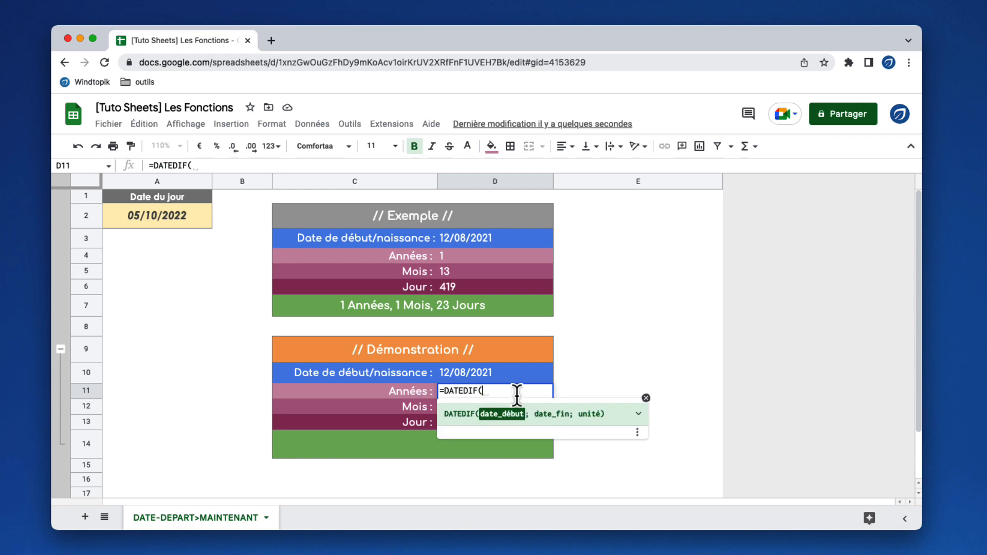
Give the DATEDIF formula D10 as its start date and AUJOURDHUI() as its end date.
left_click(487, 378)
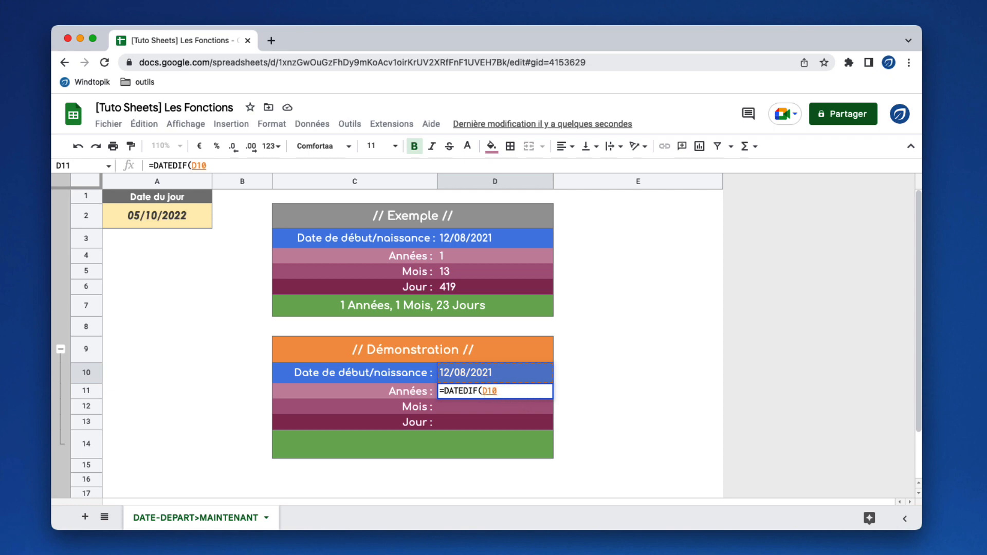
type(";")
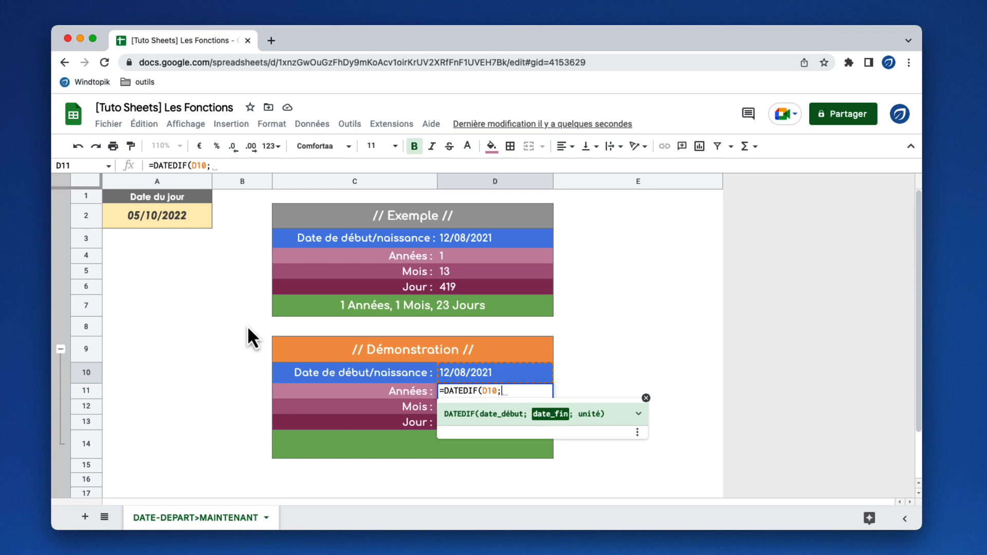
type("AUJ")
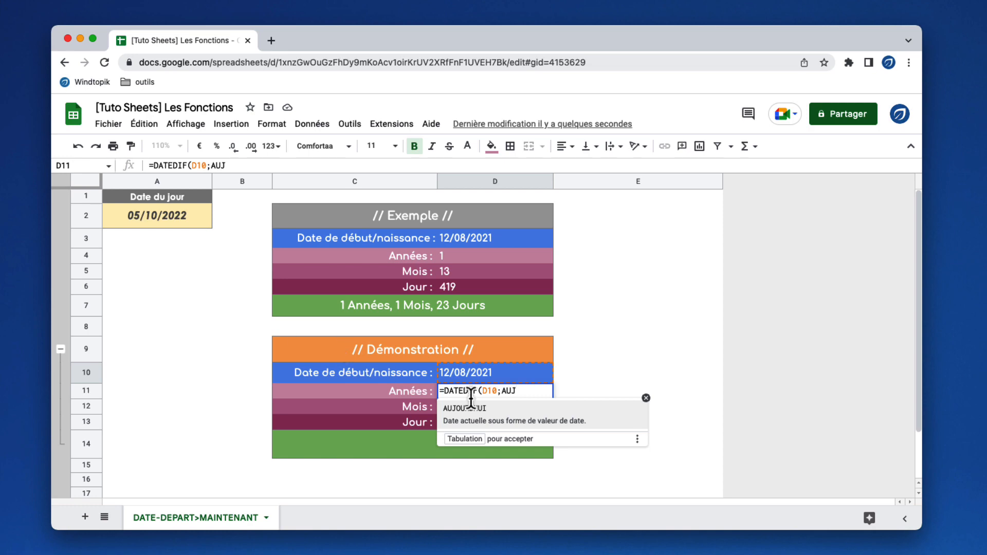
left_click(567, 417)
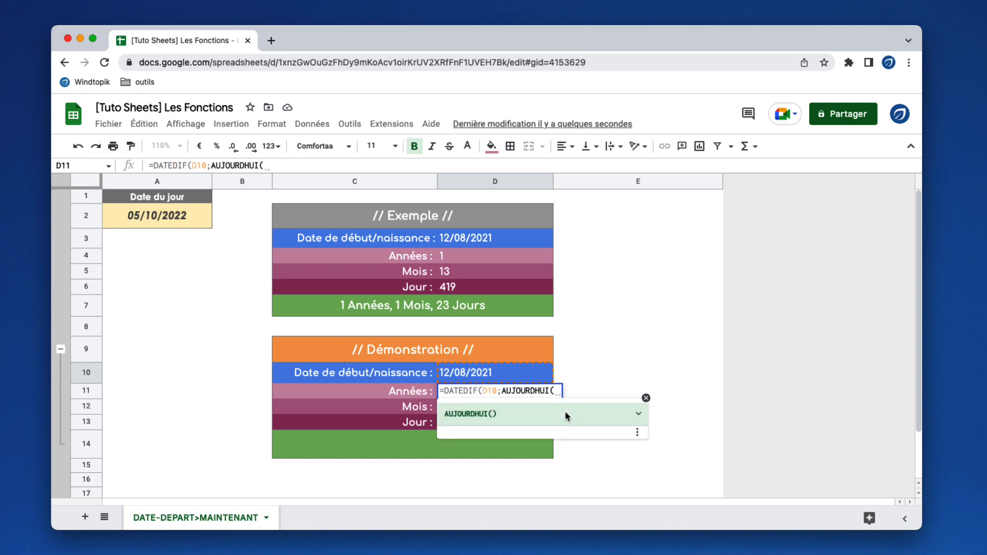
type(")")
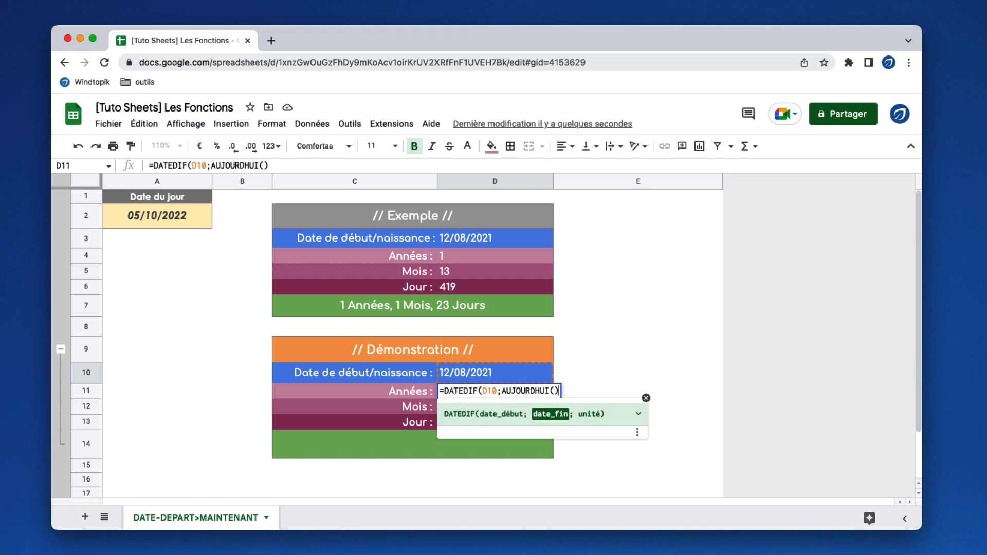
type(";")
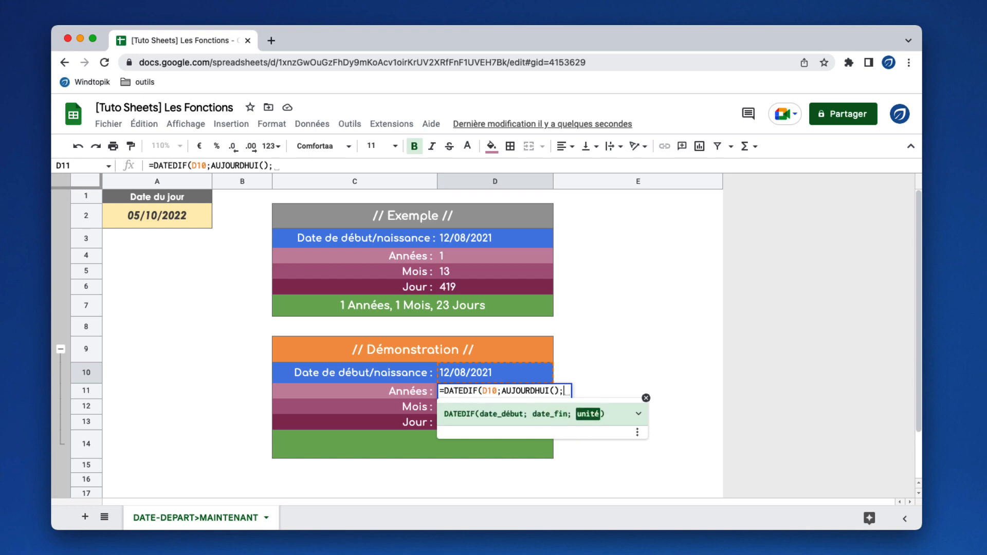
Open the full DATEDIF help and examine the accepted values of the unité argument.
left_click(598, 404)
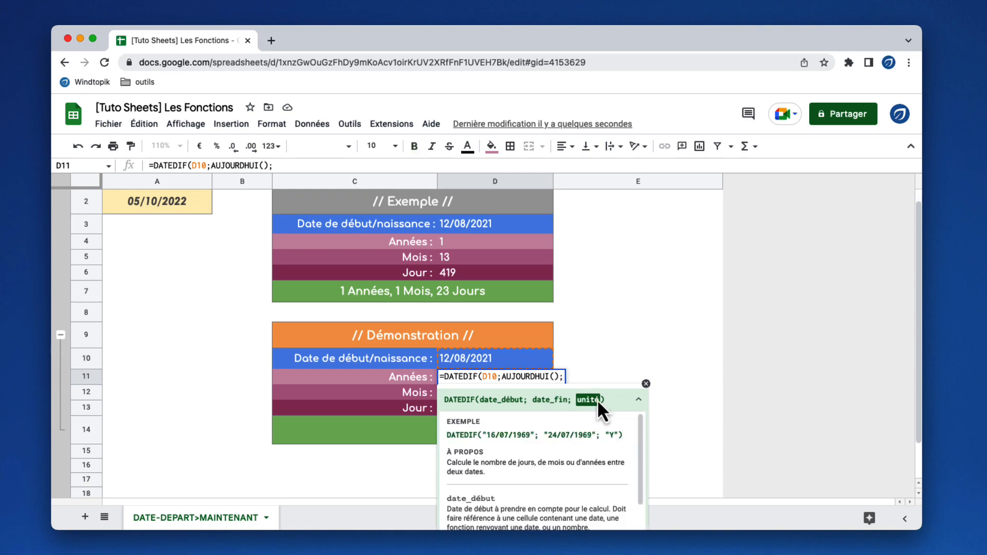
left_click(291, 166)
left_click_drag(350, 242, 357, 301)
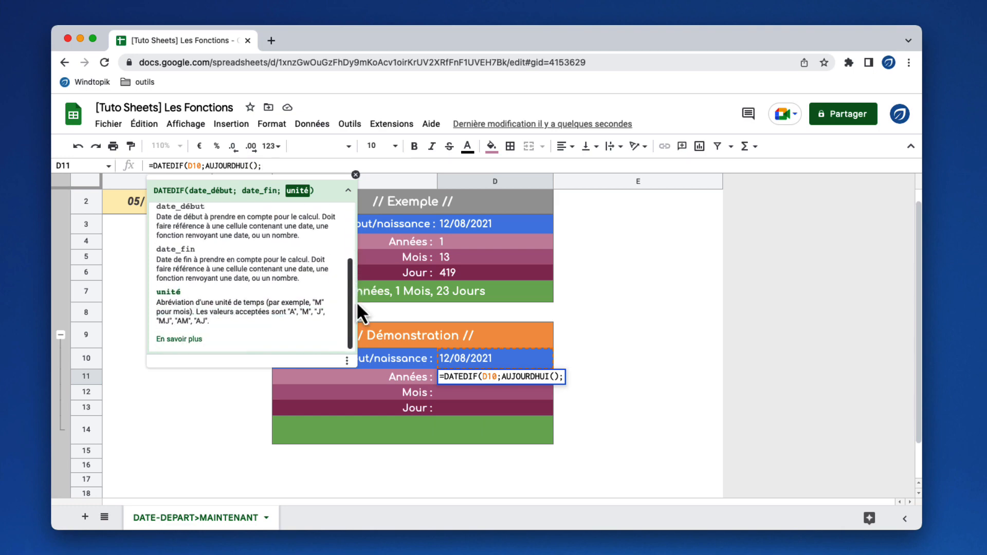
left_click(170, 343)
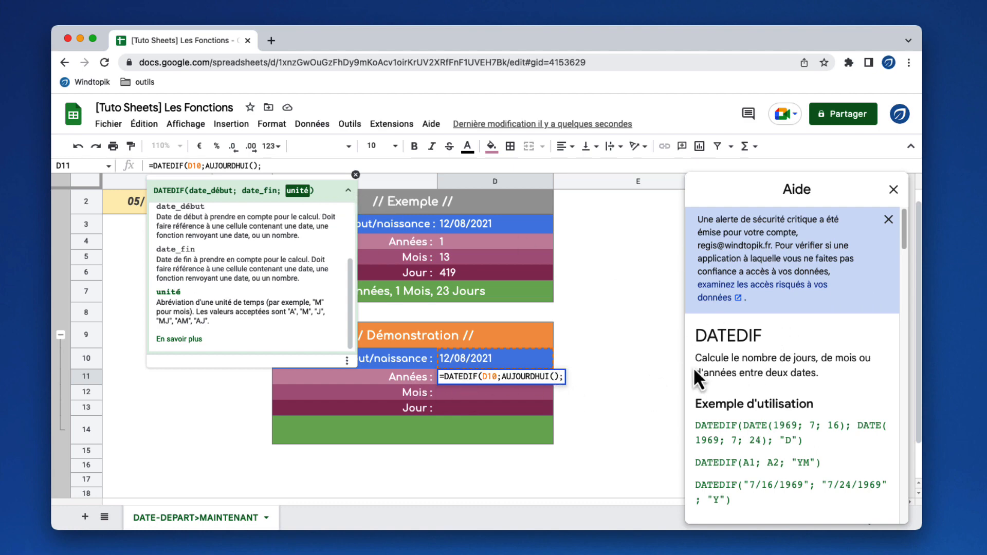
left_click_drag(897, 244, 902, 310)
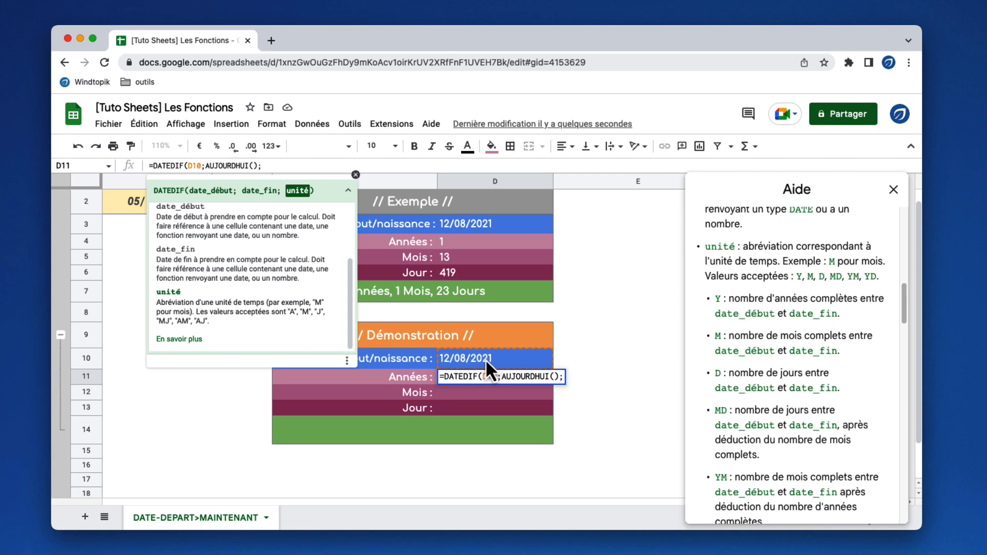
left_click(355, 175)
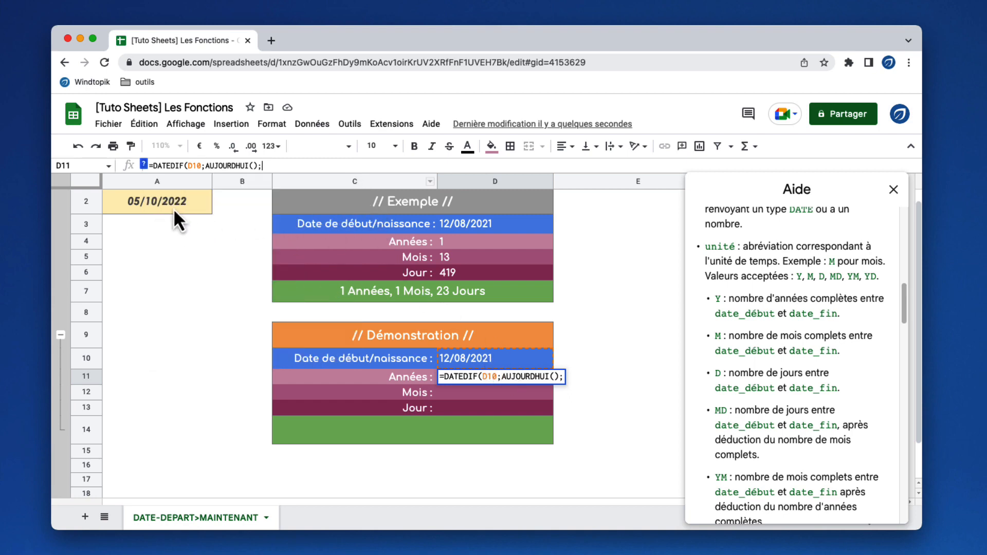
Complete the formula in D11 with the unit "y" and enter it.
left_click(565, 378)
type("\"")
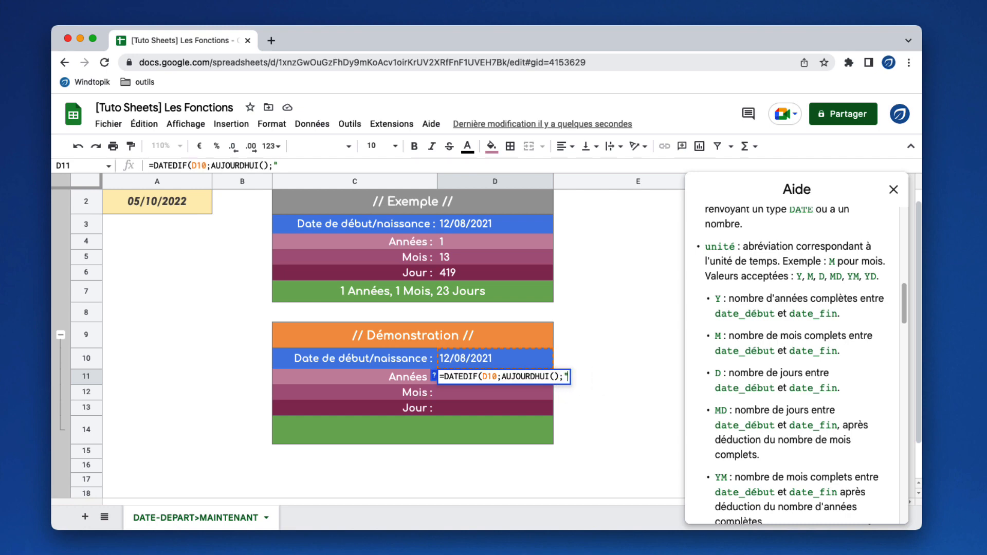
type("y")
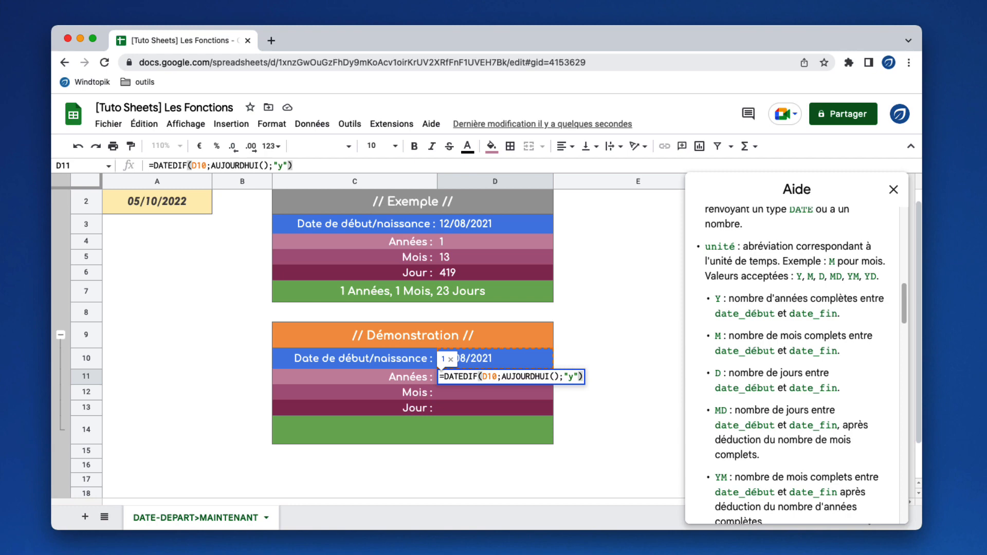
key("Return")
key("Up")
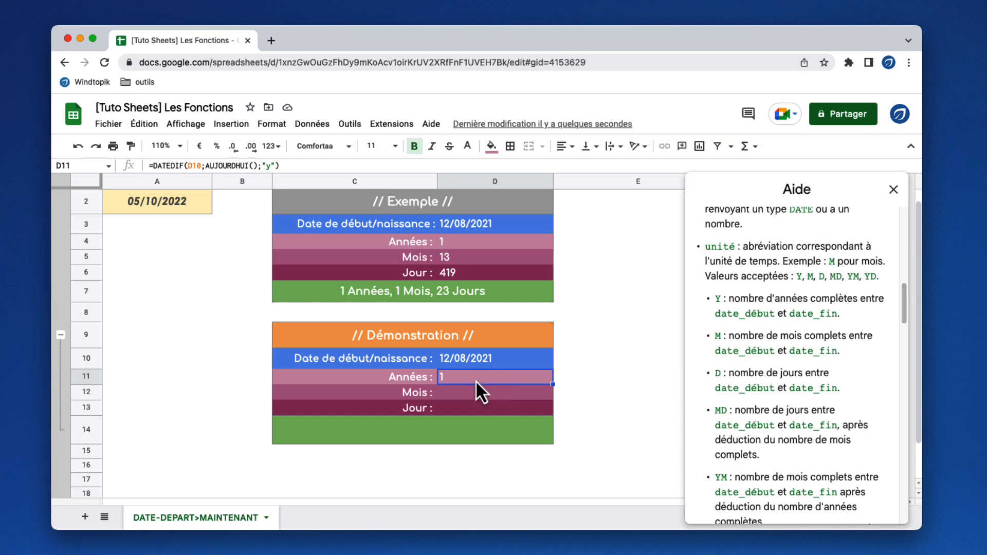
Lock the row of the start-date reference in D11's formula as D$10.
left_click(198, 166)
type("$")
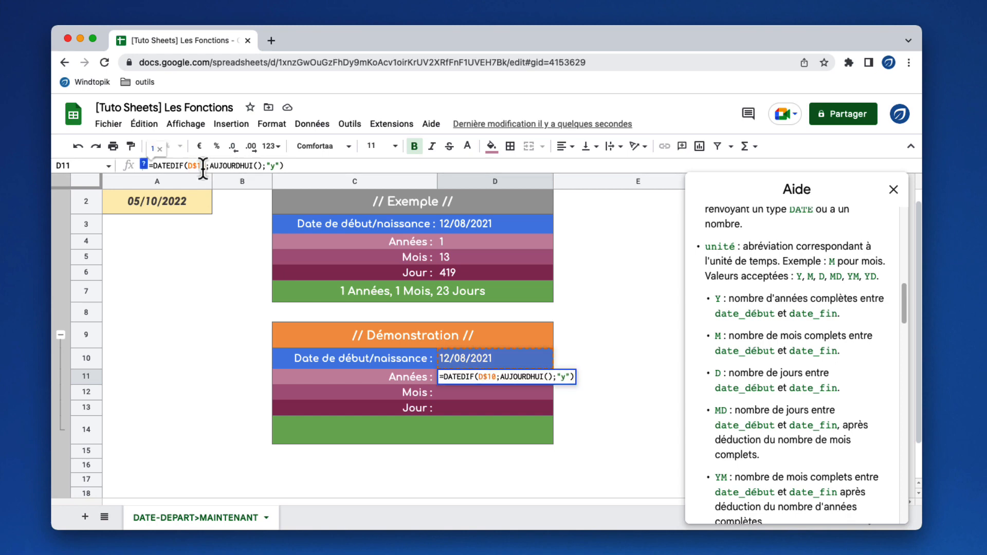
key("Return")
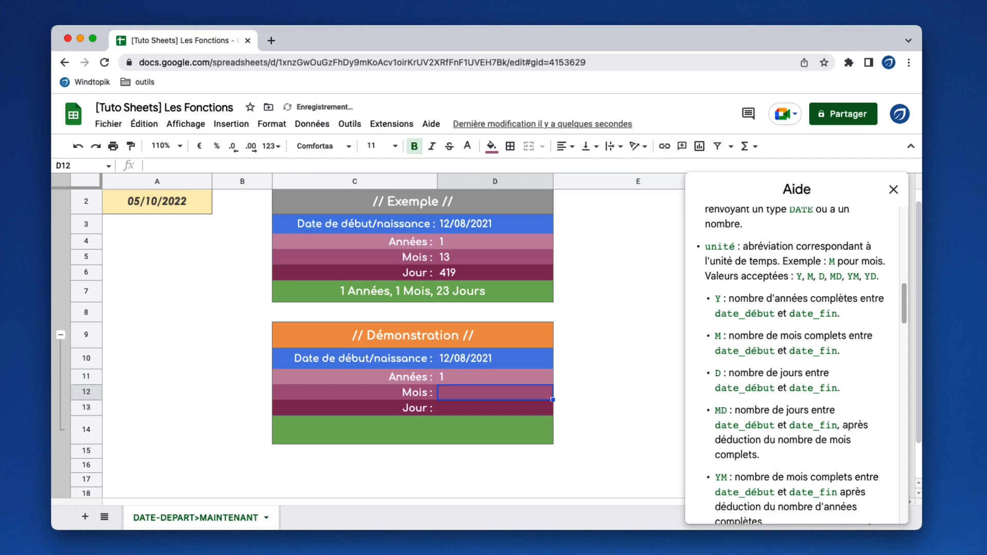
Fill the Années formula from D11 down to the Mois and Jour cells, D12 and D13.
left_click(515, 381)
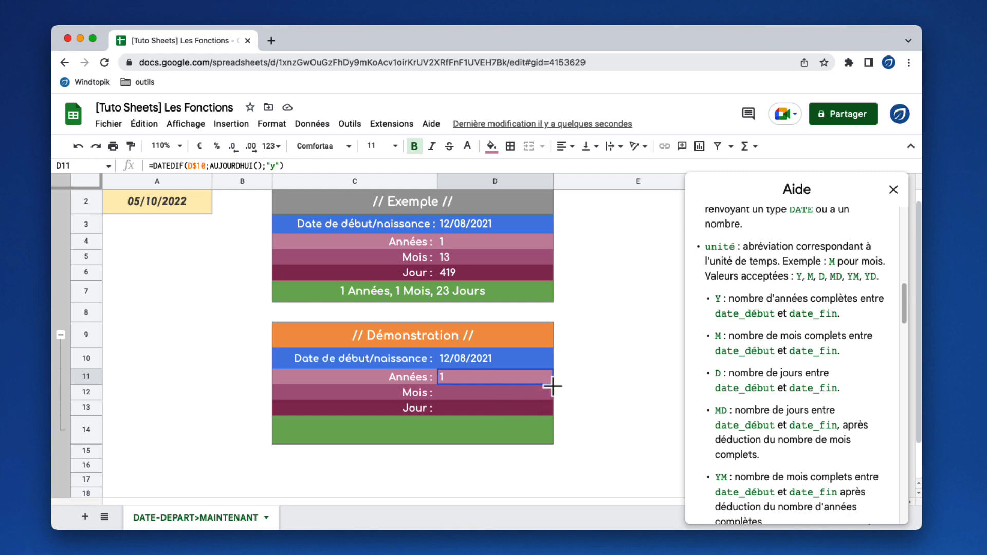
left_click_drag(553, 385, 553, 410)
left_click(596, 393)
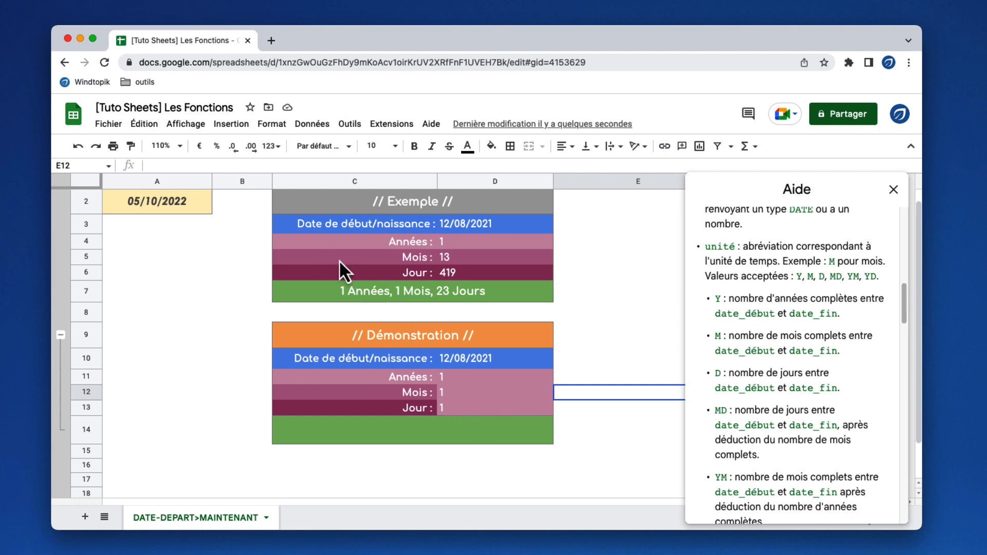
Copy the formatting of the example rows C4:D6 onto the demonstration rows C11:D13.
left_click_drag(290, 243, 530, 274)
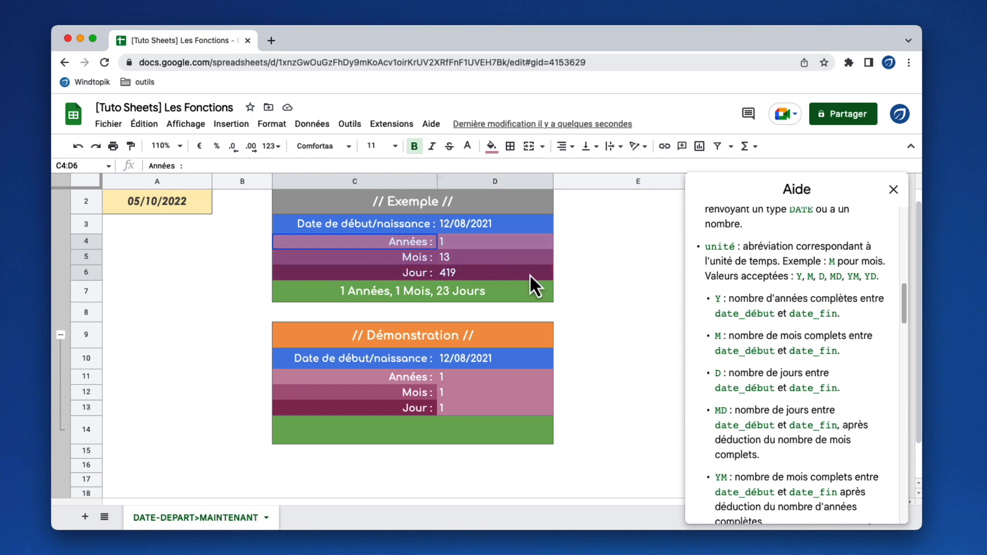
left_click(131, 146)
left_click(303, 377)
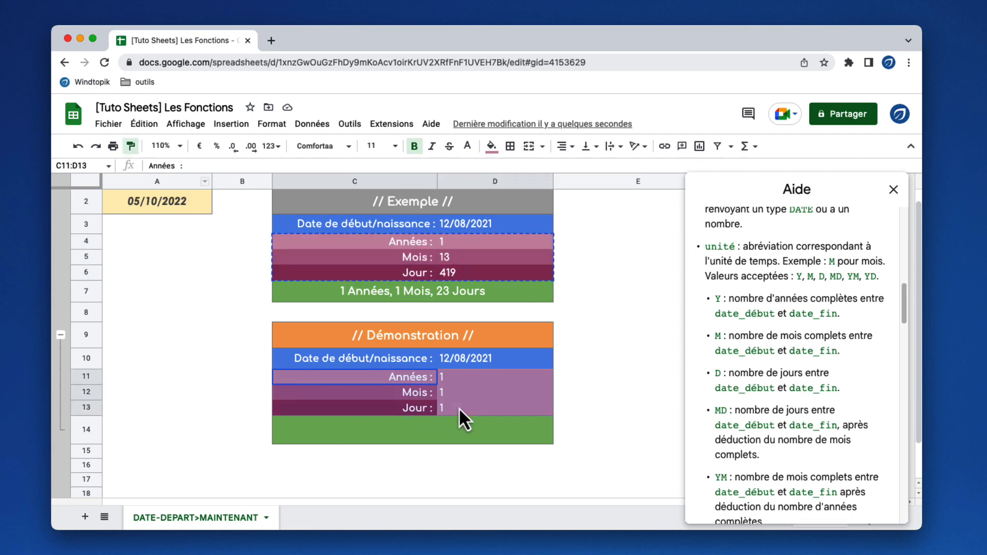
left_click(601, 397)
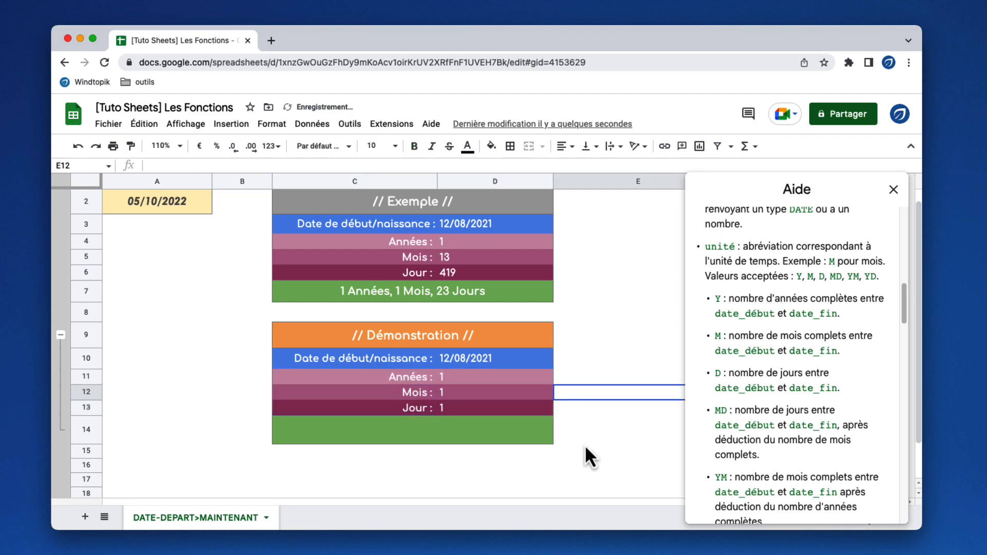
Change the DATEDIF unit in the Mois cell D12 to "m", checking the help's description of that unit.
left_click(470, 394)
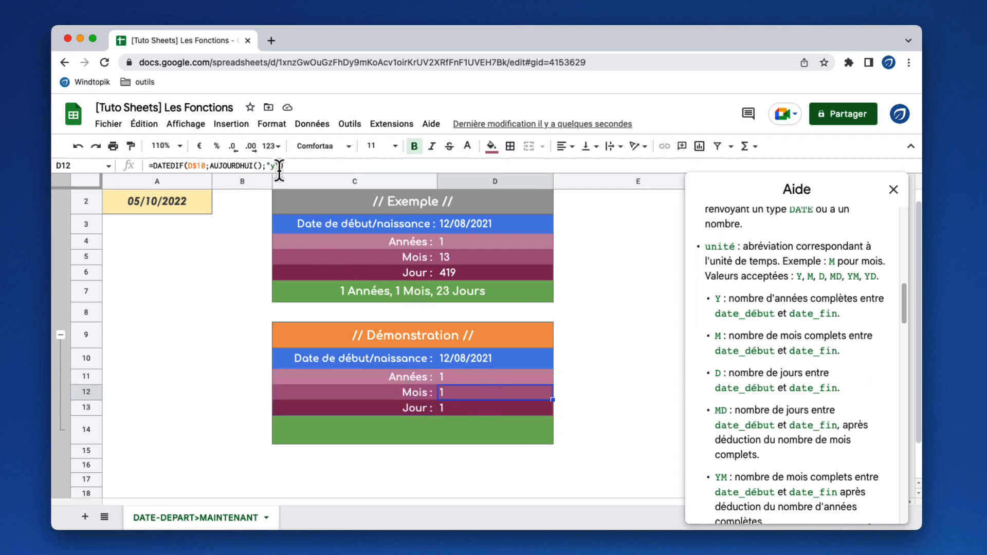
left_click_drag(729, 337, 867, 337)
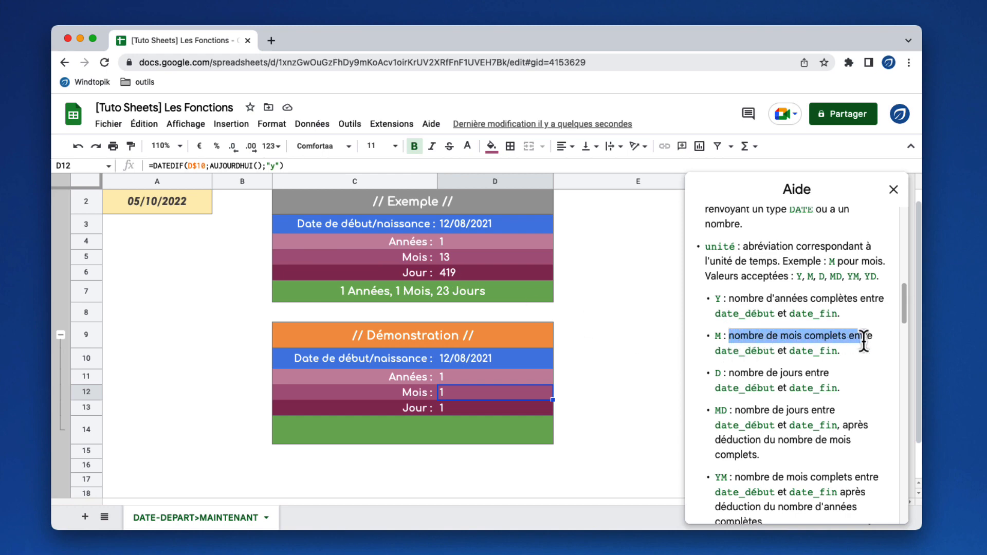
left_click(281, 167)
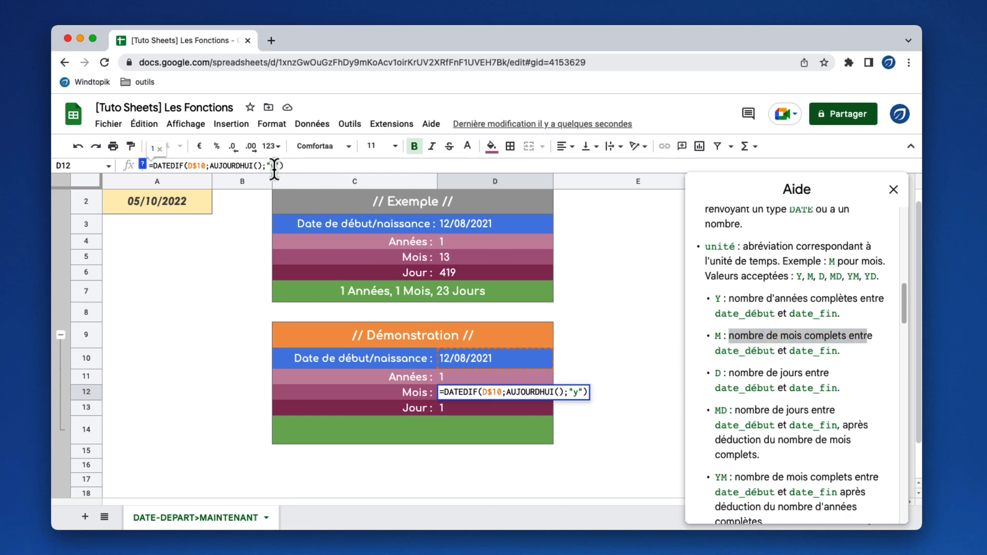
key("BackSpace")
type("M")
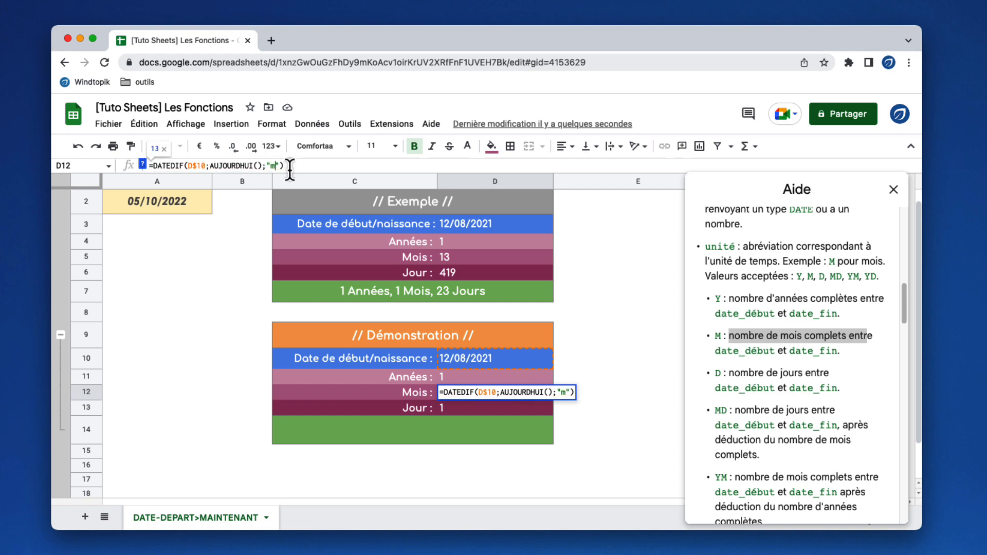
key("Return")
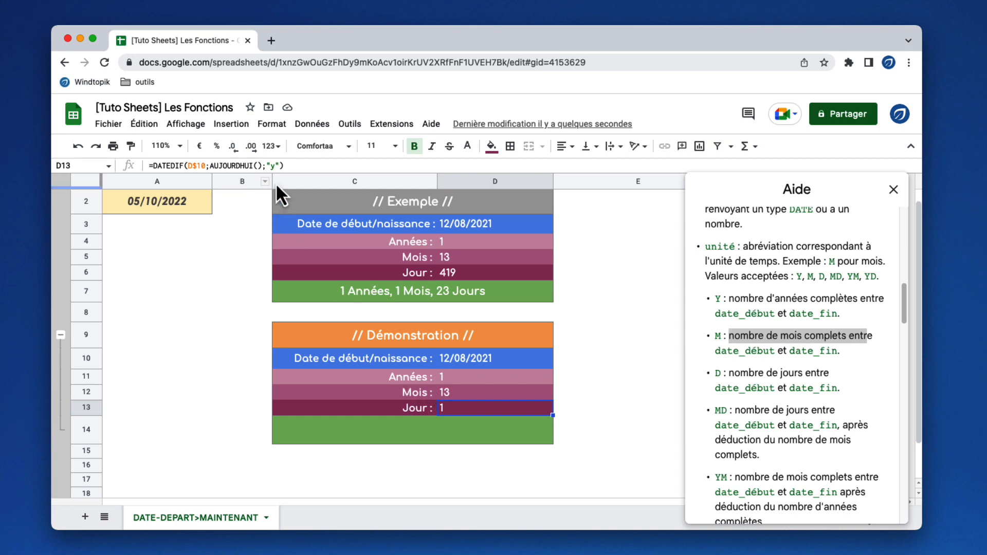
Change the DATEDIF unit in the Jour cell D13 to "d".
left_click(272, 166)
type("d")
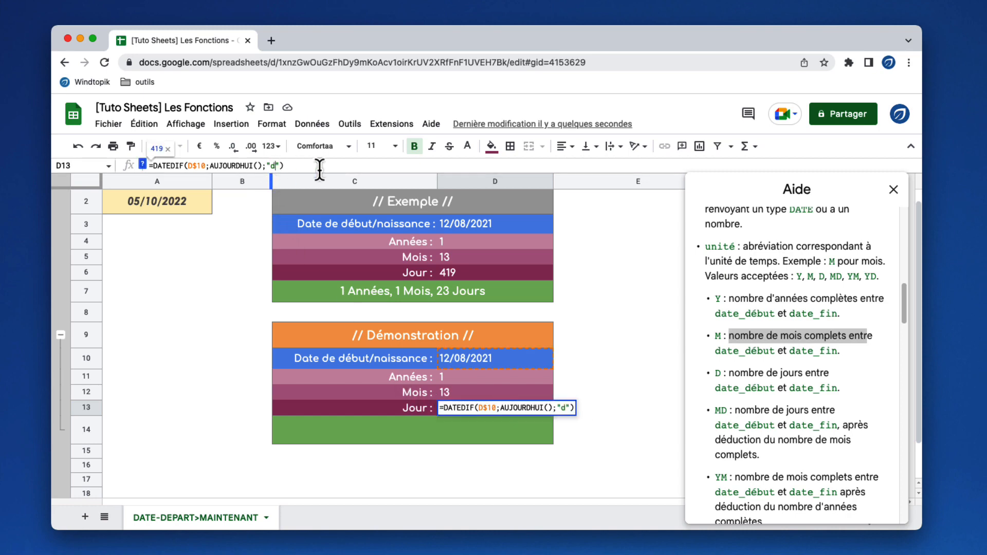
left_click(320, 169)
key("Return")
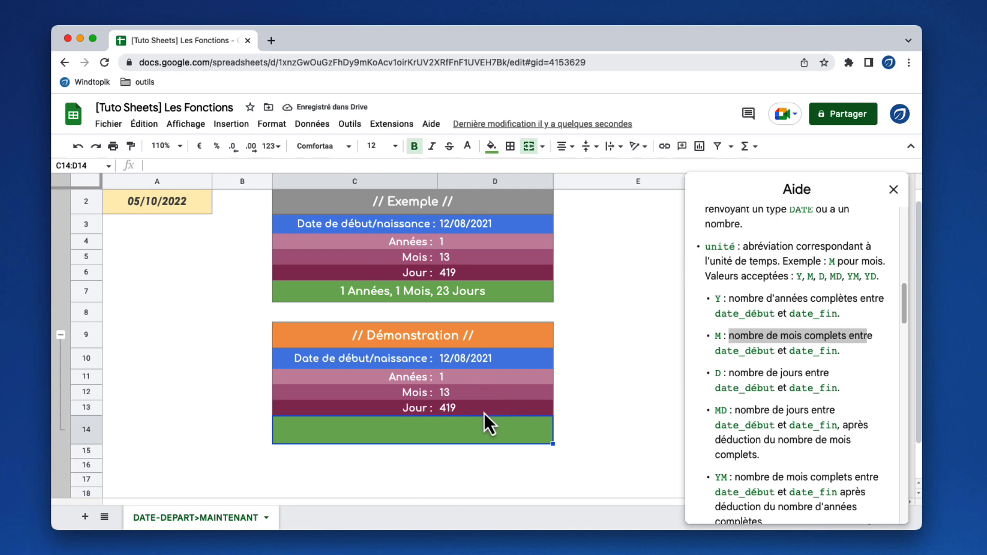
left_click(569, 399)
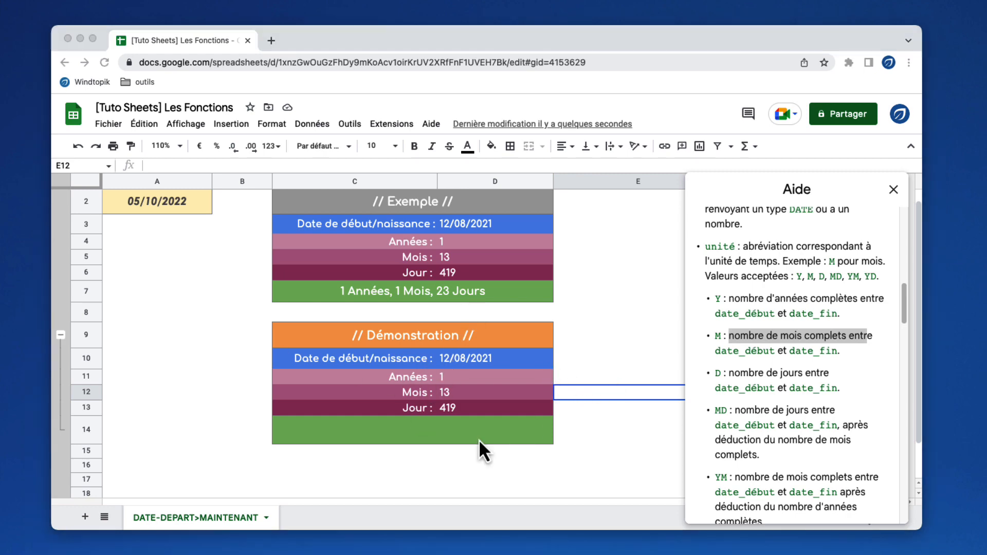
In the green result cell C14:D14, start a formula with =DATEDIF(D10;AUJOURDHUI();"y").
left_click(437, 430)
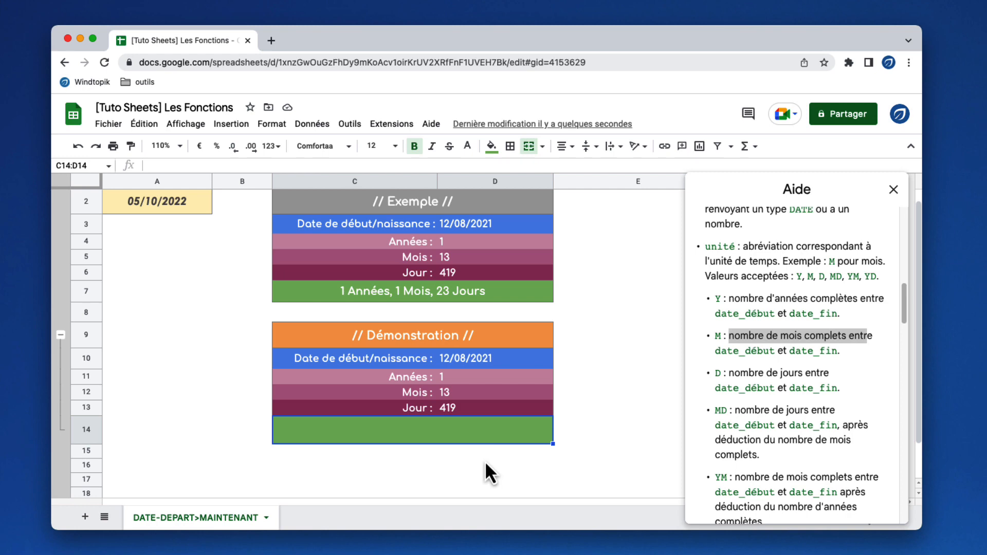
type("=da")
type("t")
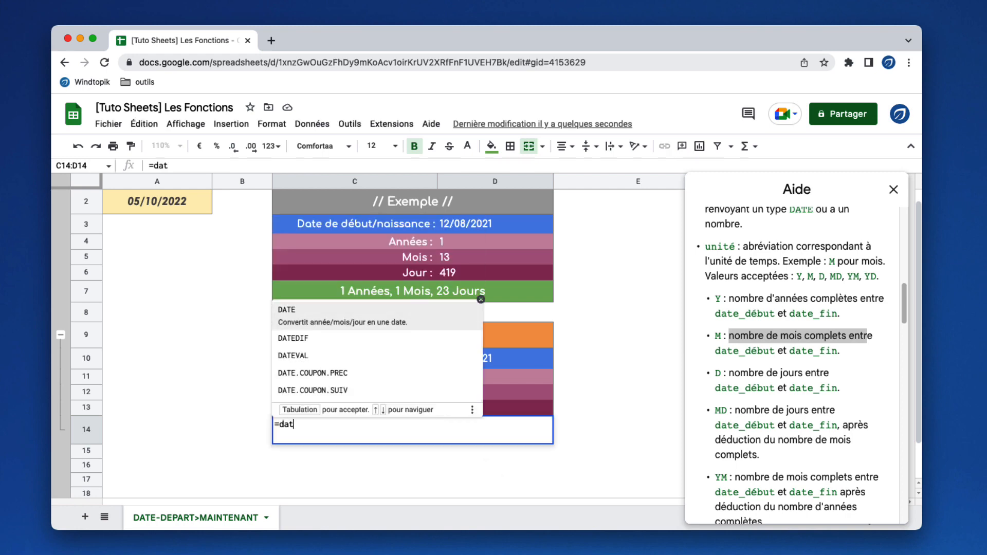
key("Down")
key("Tab")
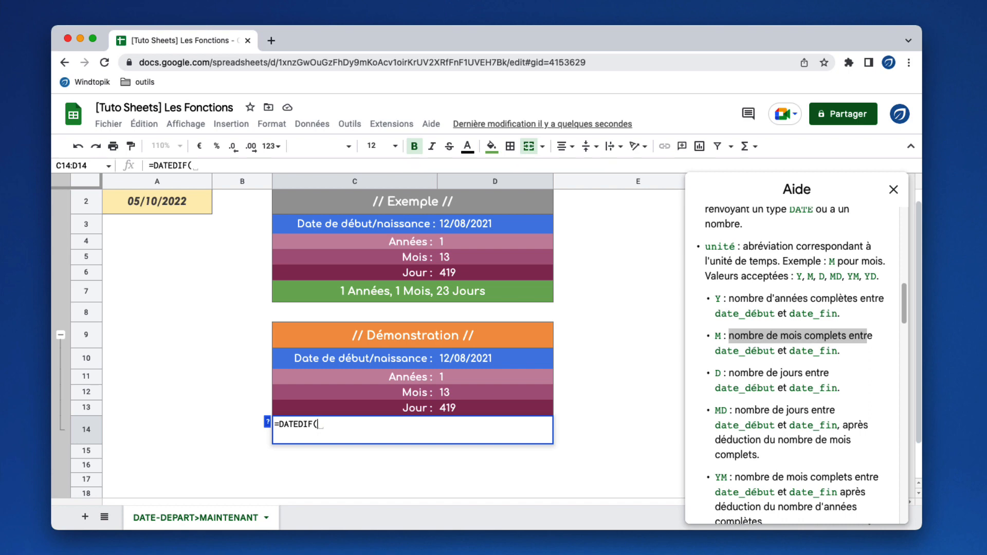
left_click(503, 363)
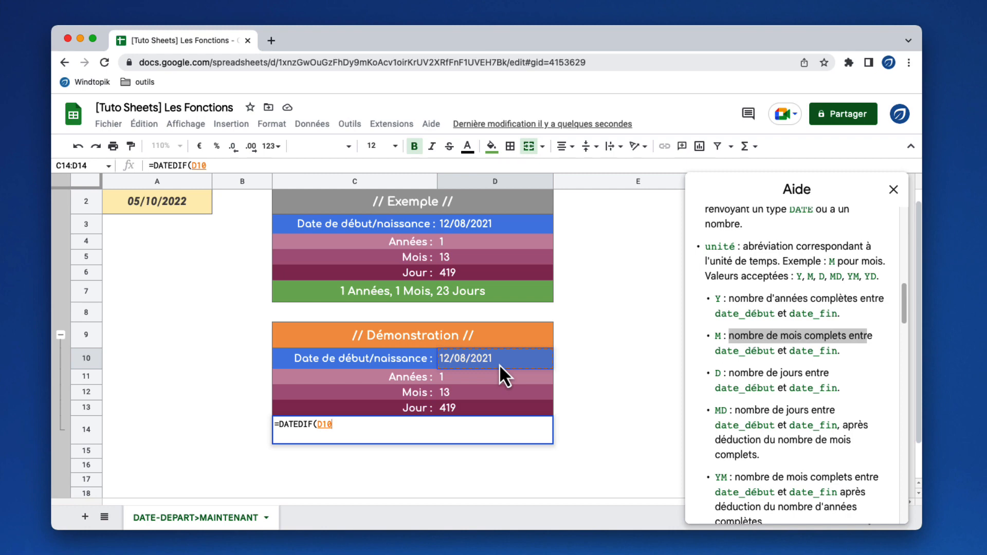
type(";")
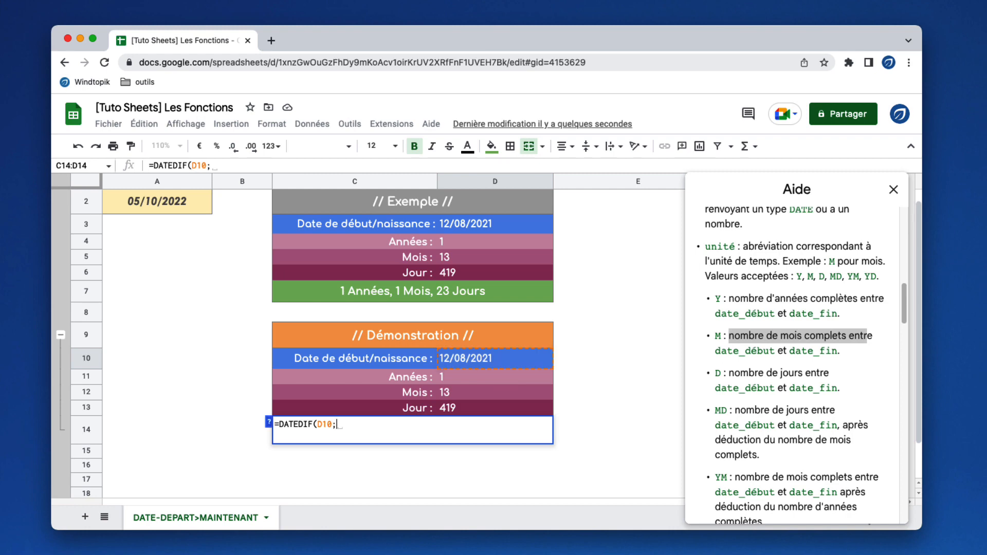
type("AU")
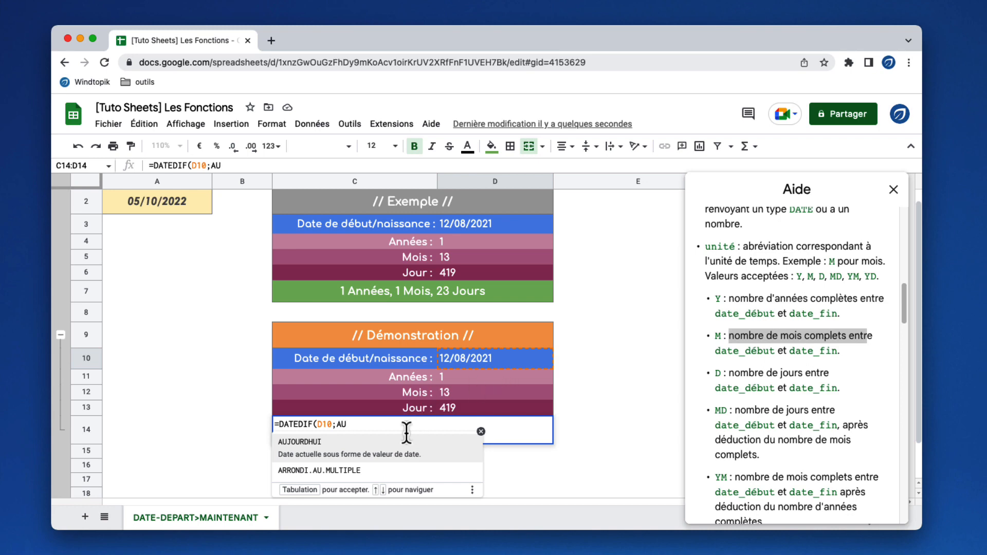
left_click(399, 452)
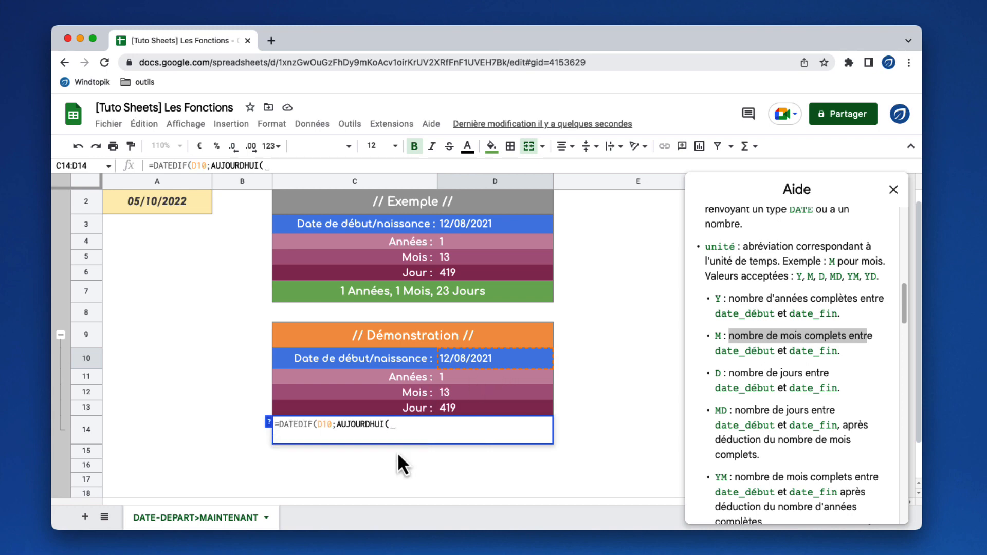
type(")")
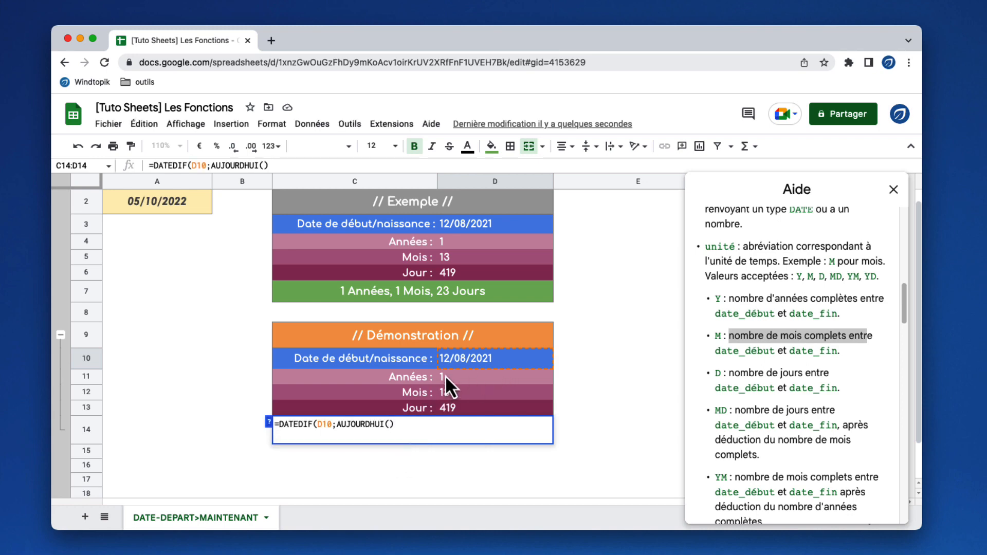
type(";")
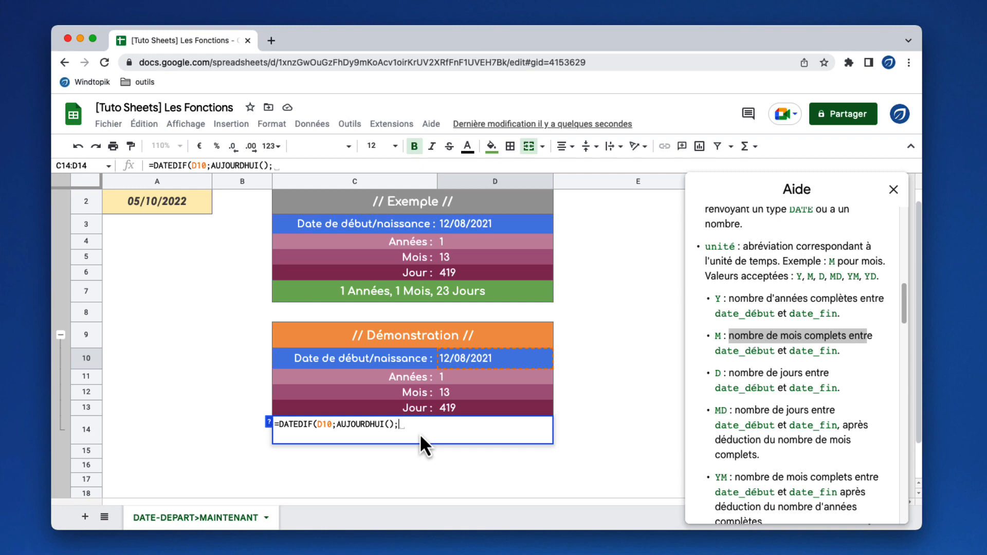
type("\"")
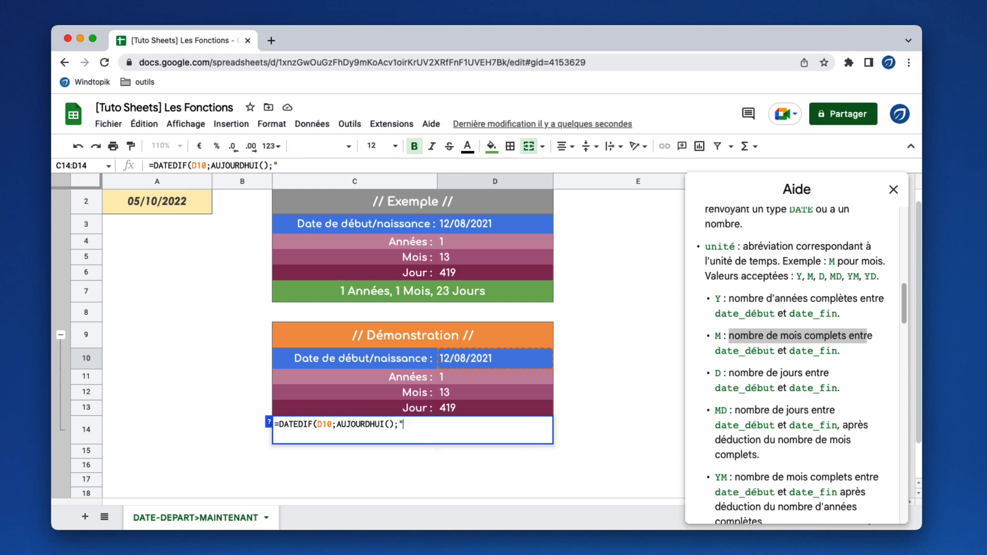
type("y\")")
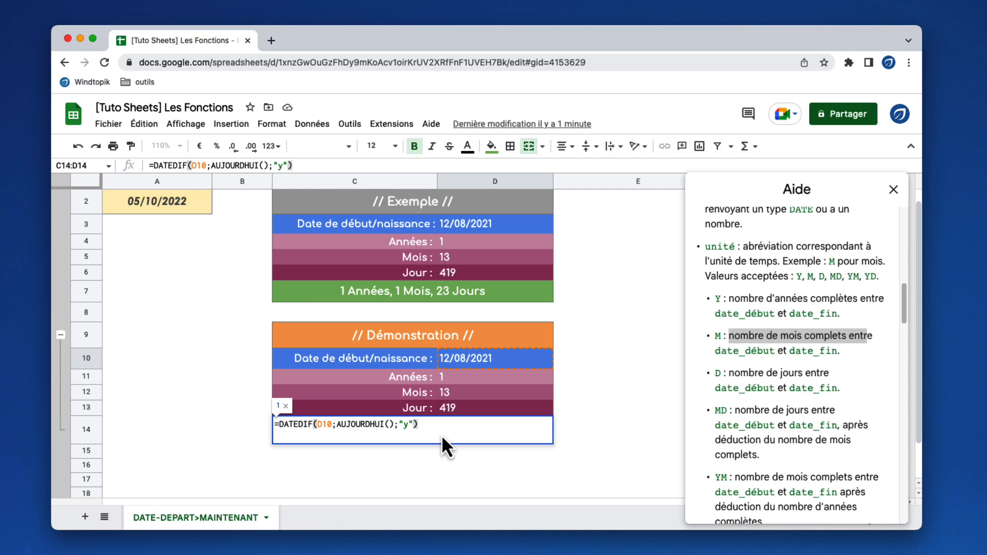
Concatenate the text " Années, " after the years calculation with &, ending with another & for the next part.
type("&")
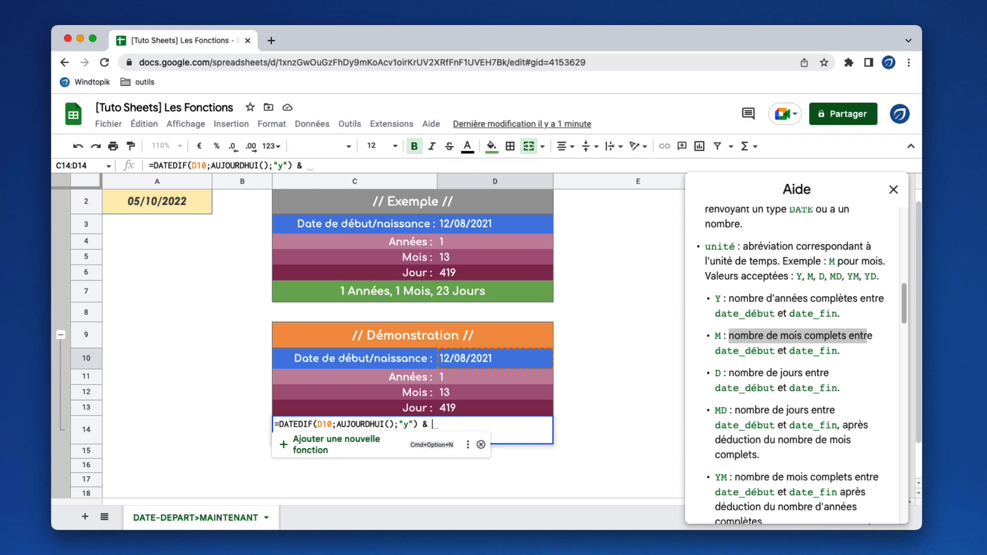
type(" \"")
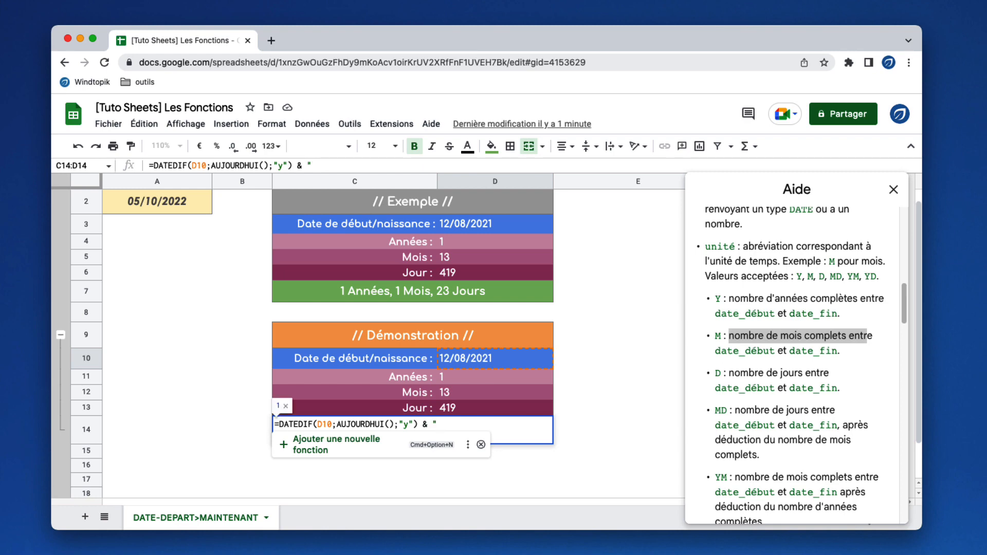
type(" Années,")
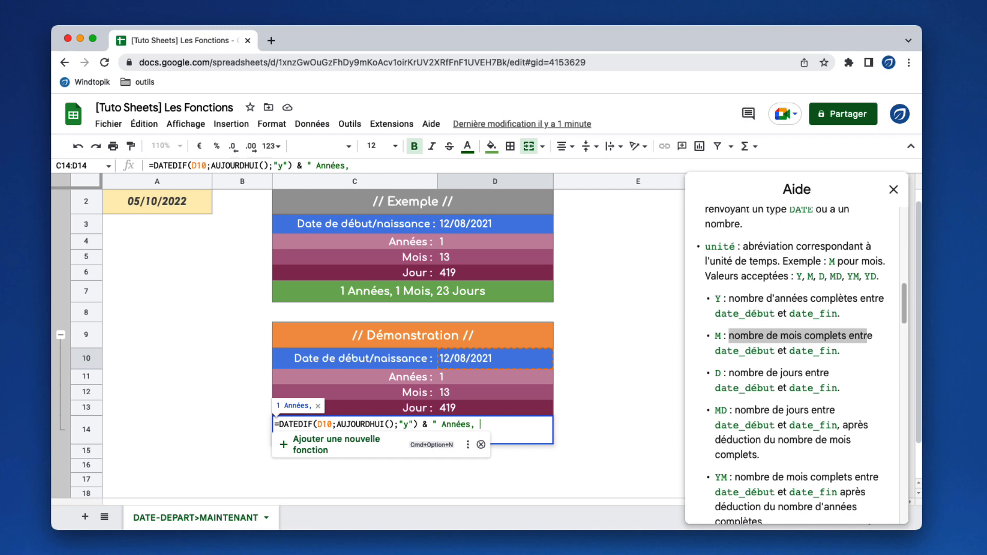
type("\"&")
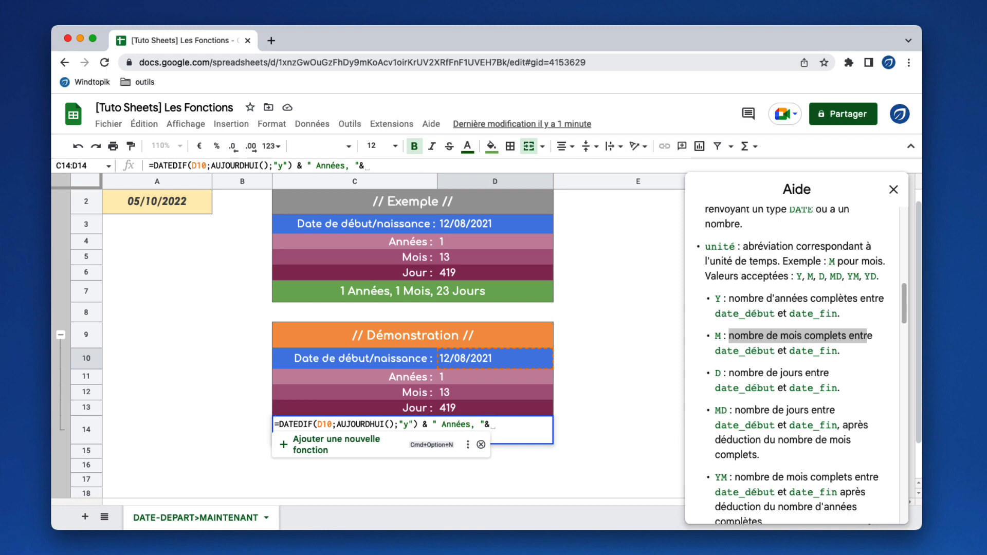
Append a second DATEDIF to the combined formula, with D10 as start date and AUJOURDHUI() as end date.
type("dat")
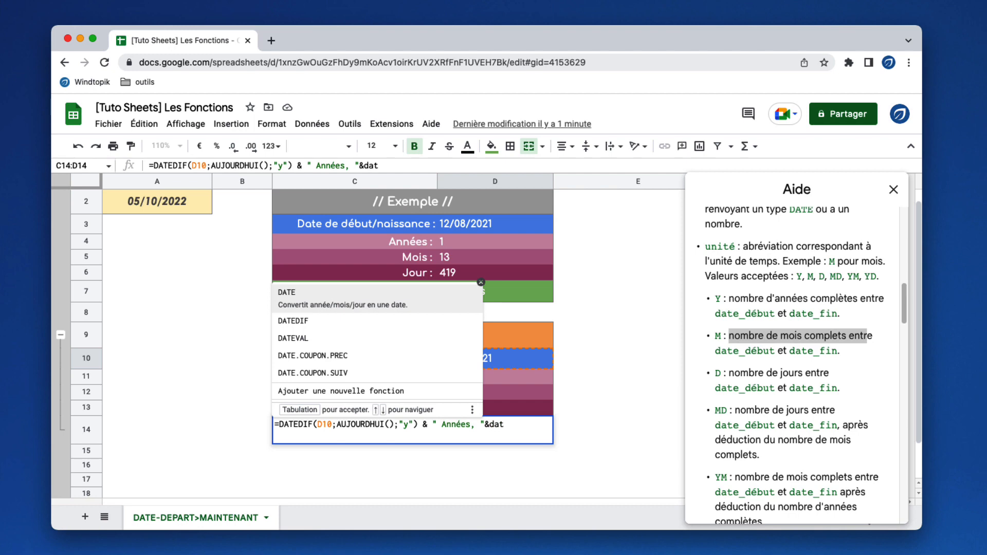
key("Up")
key("Up")
key("Up")
key("Up")
key("Up")
key("Tab")
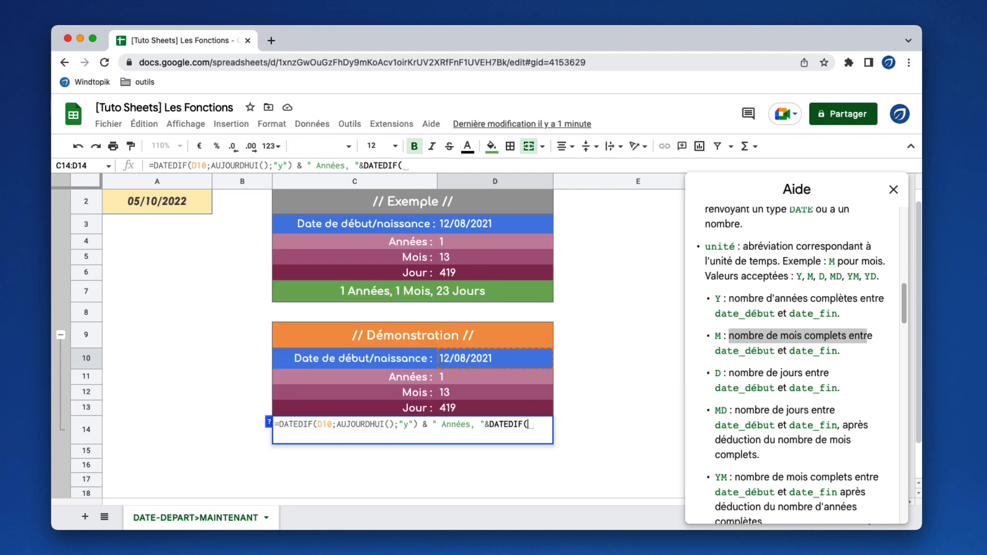
left_click(519, 363)
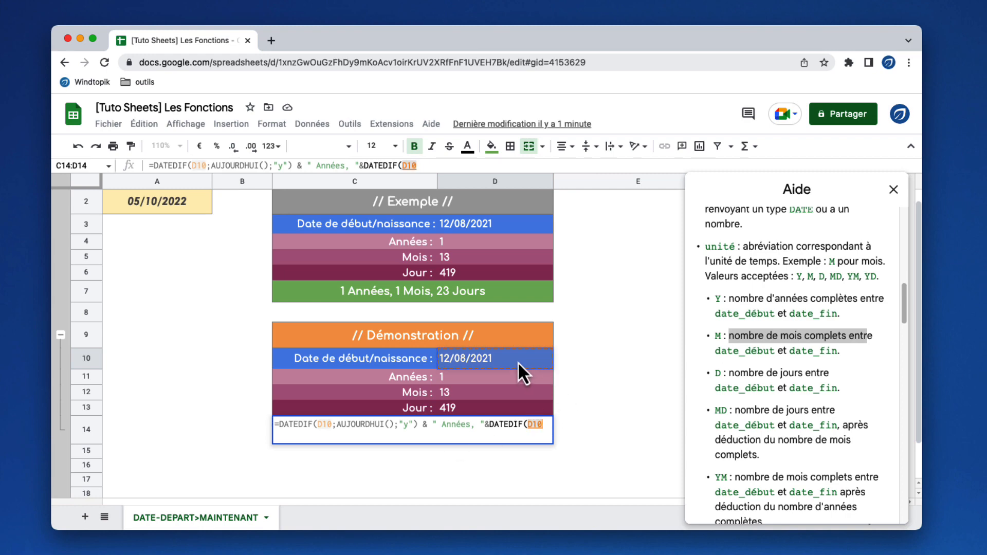
type(";")
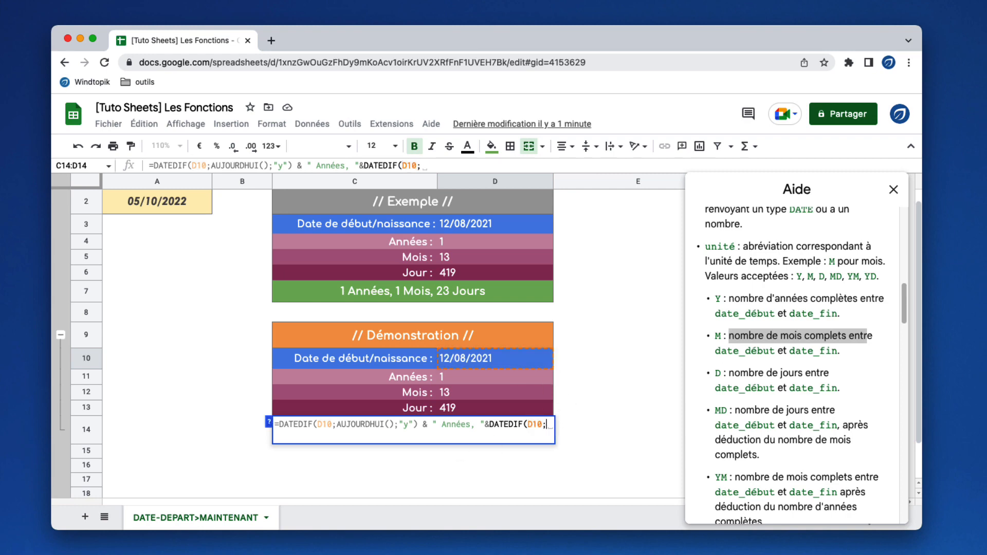
type("auj")
key("Tab")
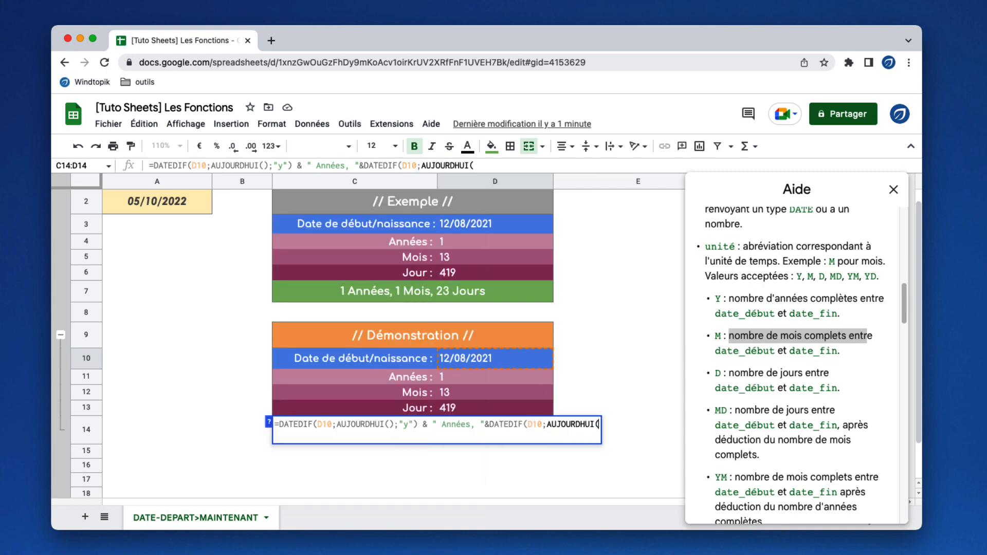
type(")")
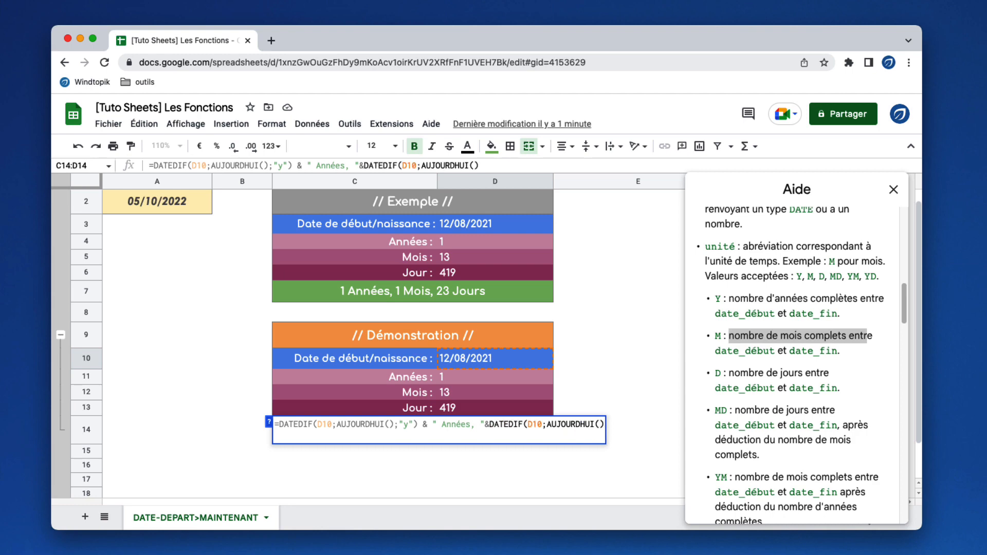
Complete the second DATEDIF with the unit "YM", consulting the unit descriptions in the help.
type(";")
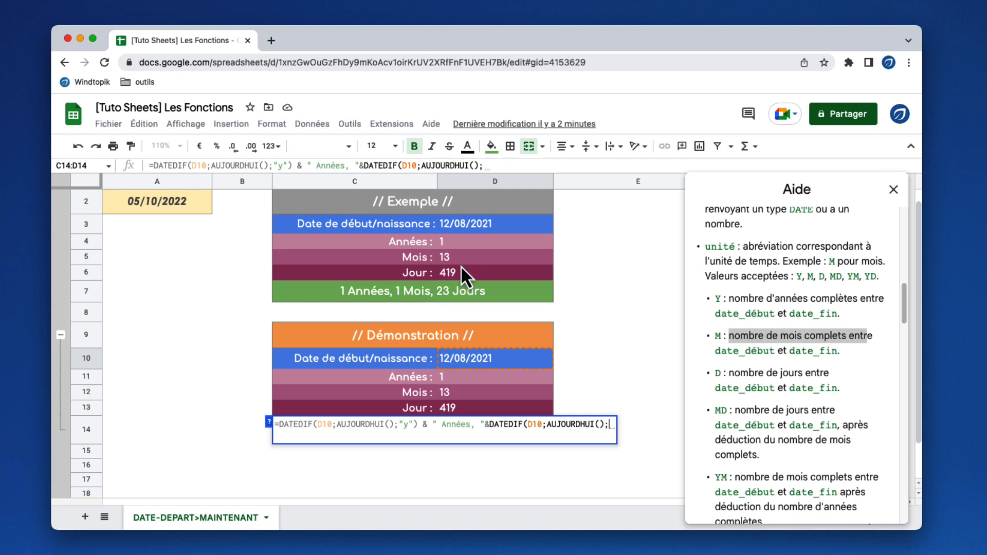
left_click_drag(908, 315, 908, 339)
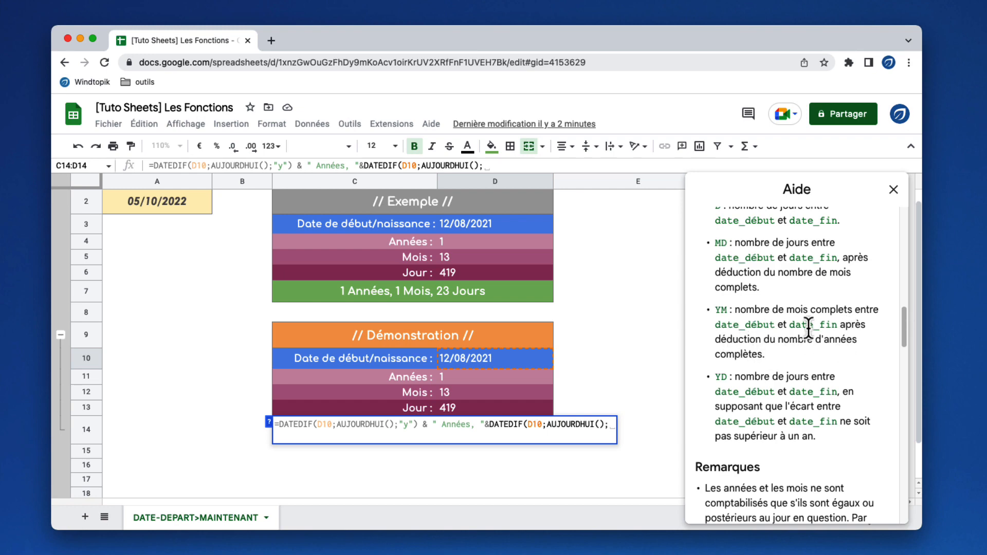
type("\"")
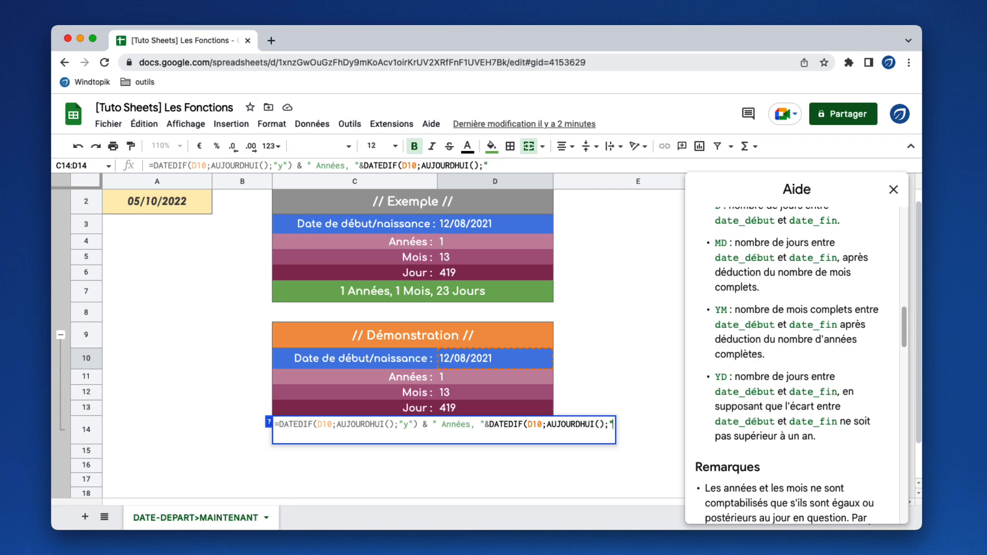
type("YM\"")
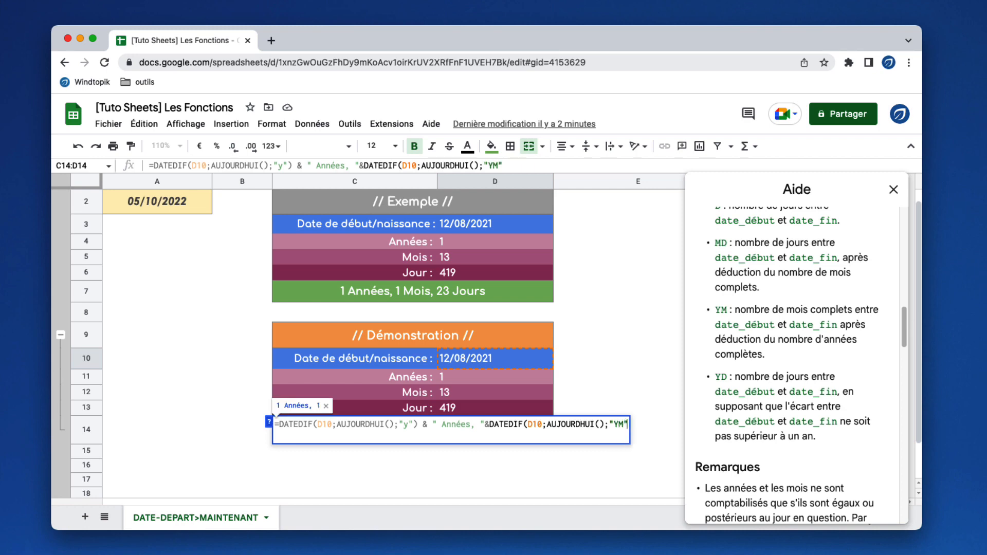
type(")")
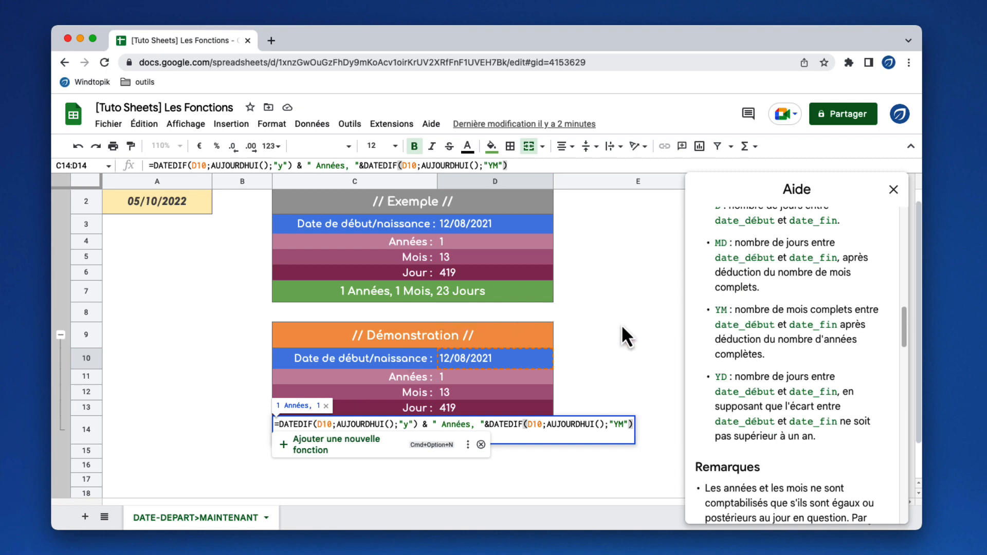
Concatenate the text " Mois, " after the months calculation and move the help window clear of the formula.
type("& \"")
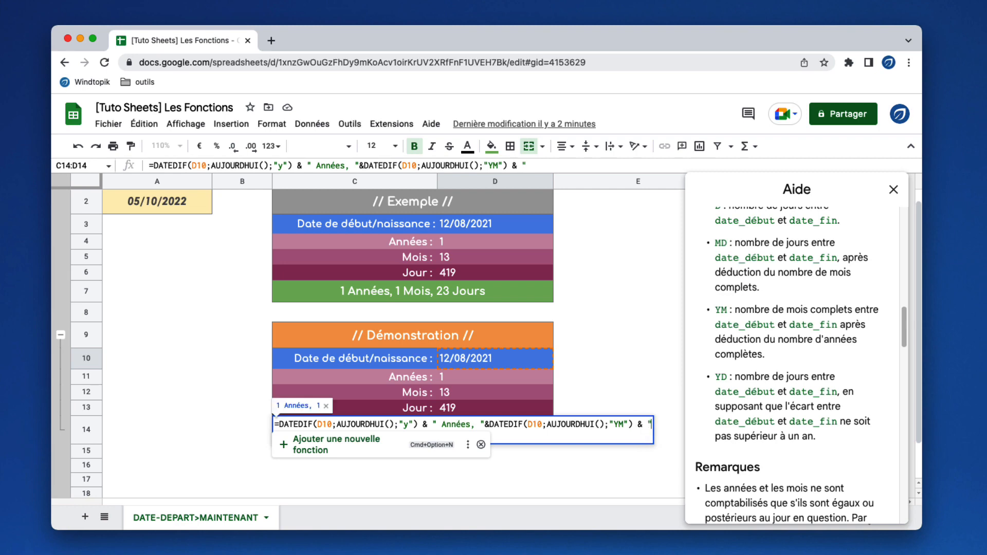
type(" Mois")
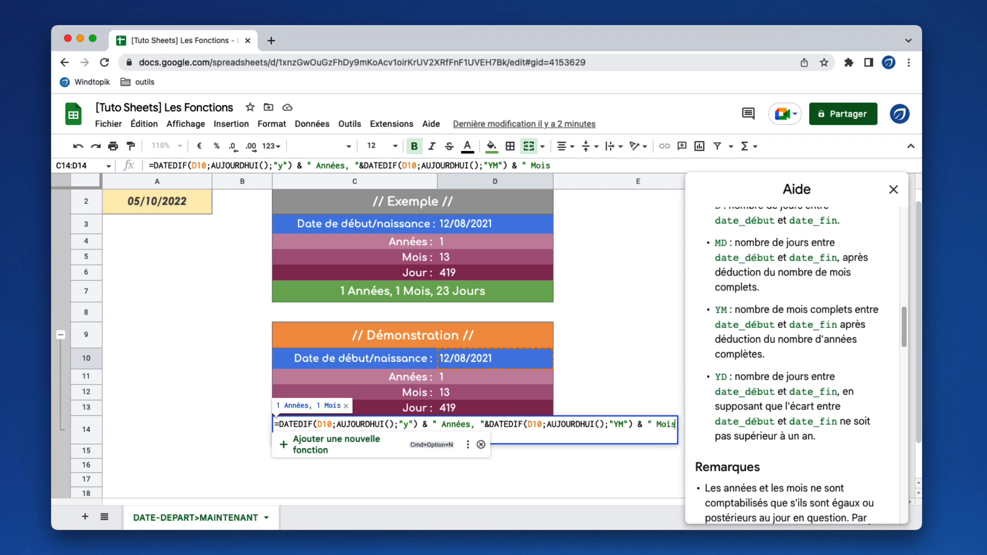
type(",")
left_click_drag(836, 185, 185, 220)
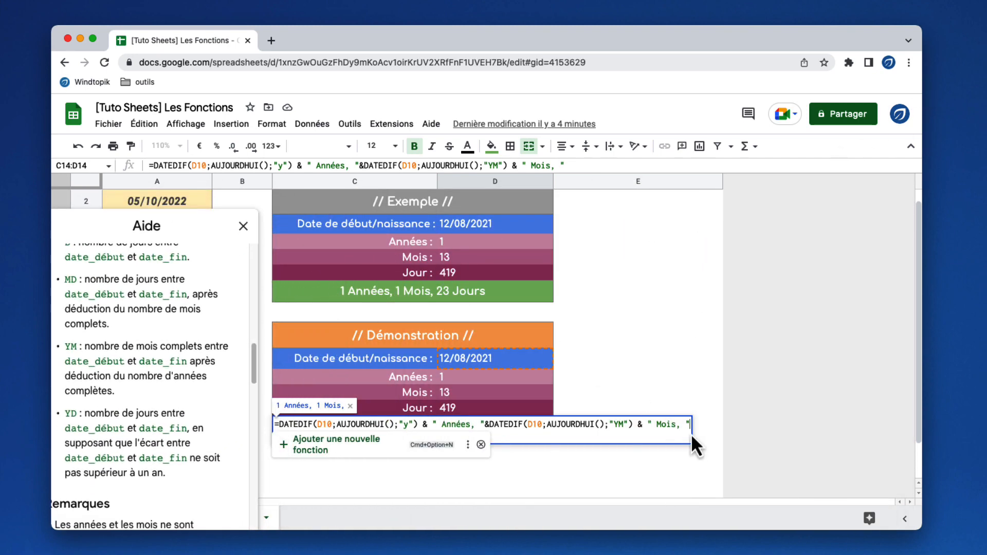
type("&")
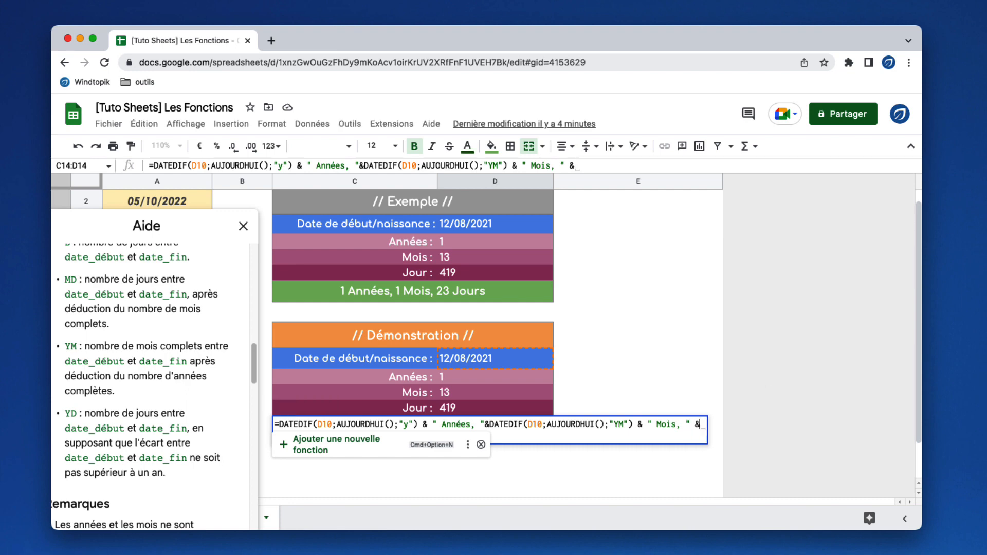
key("BackSpace")
key("BackSpace")
Append a third DATEDIF to the combined formula with &, using D10 as start date and AUJOURDHUI() as end date.
type("& date")
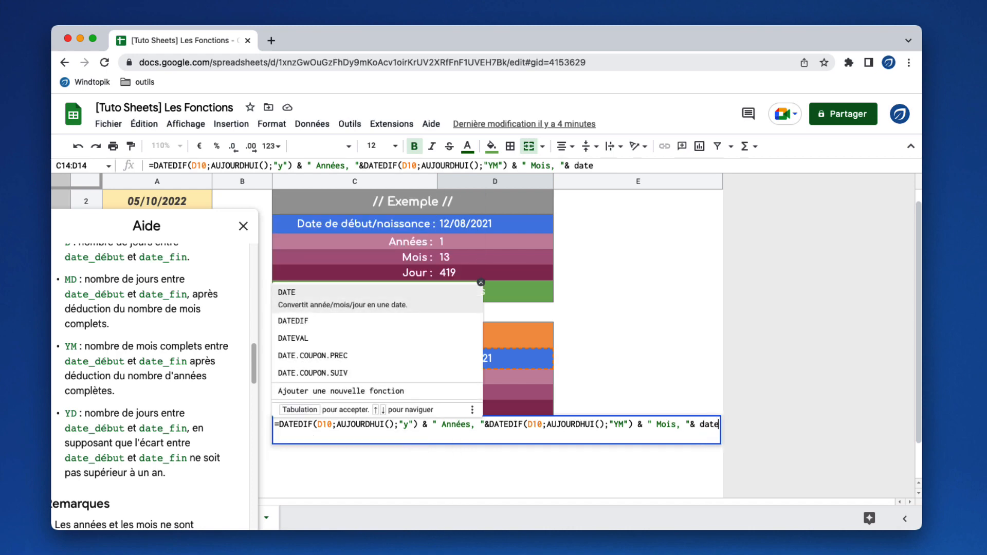
key("Down")
key("Tab")
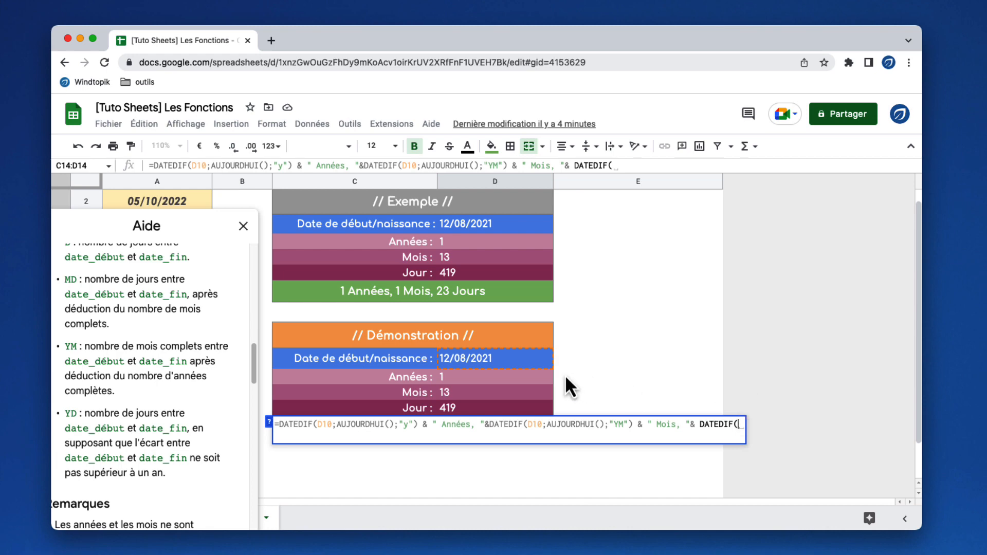
left_click(527, 364)
type(";")
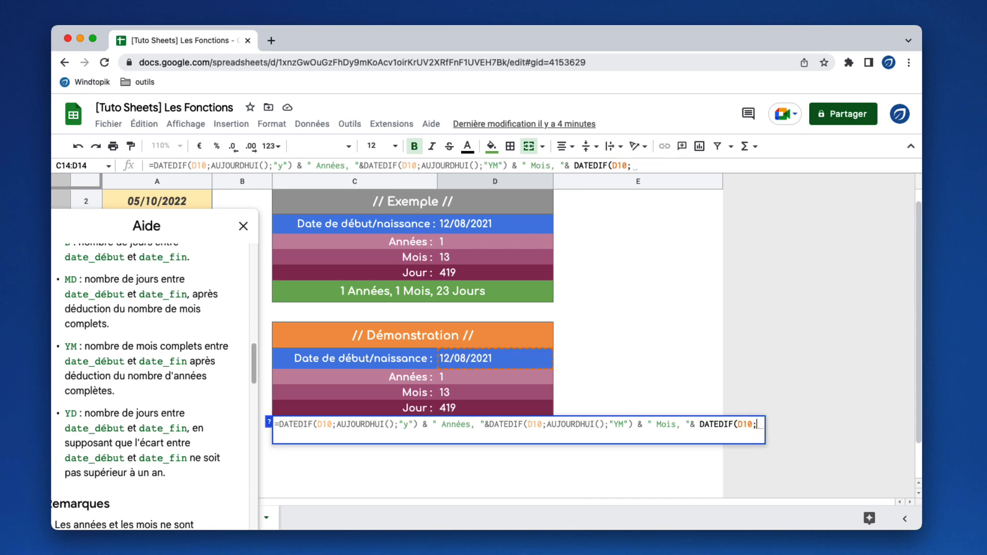
type("au")
key("Tab")
type(")")
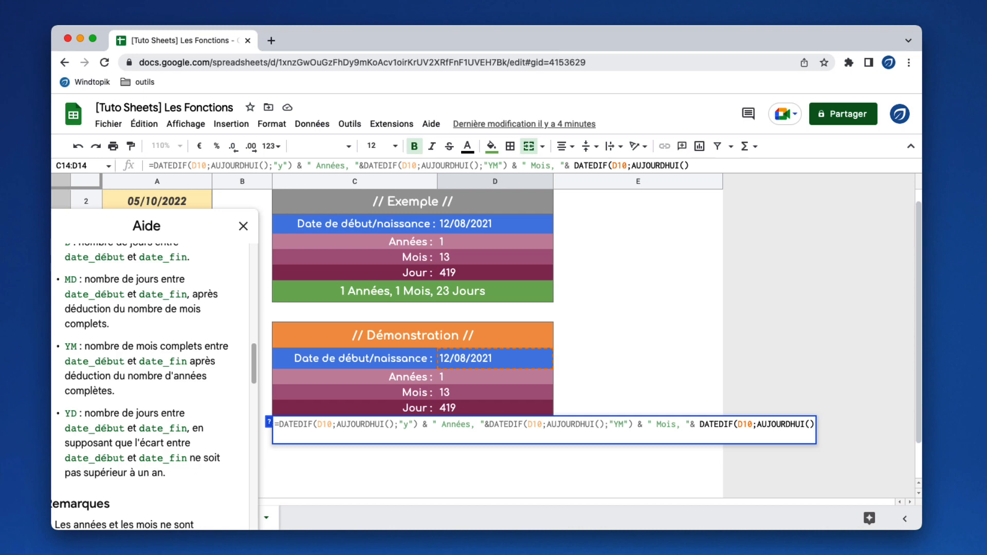
Complete the third DATEDIF with the unit "MD" and close its parenthesis.
type(";")
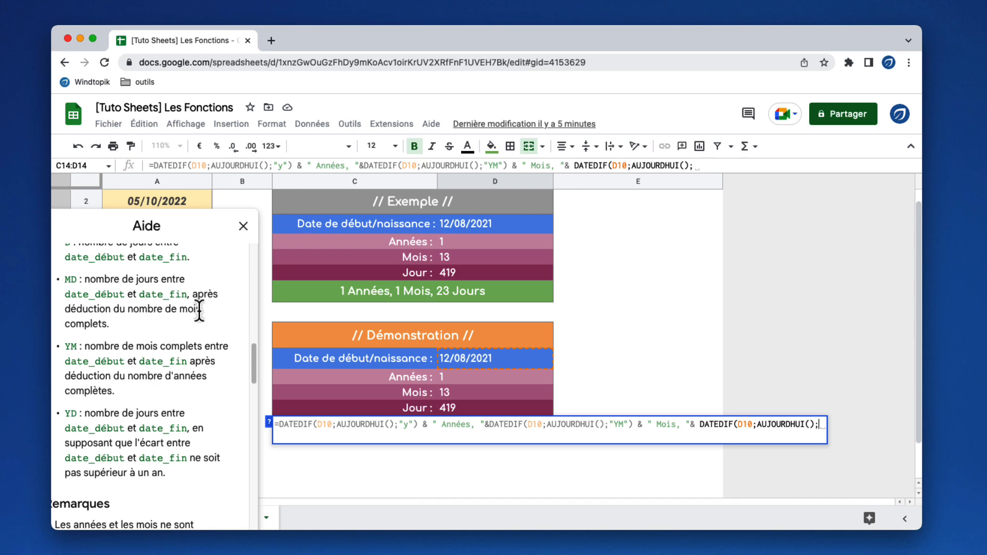
type("\"")
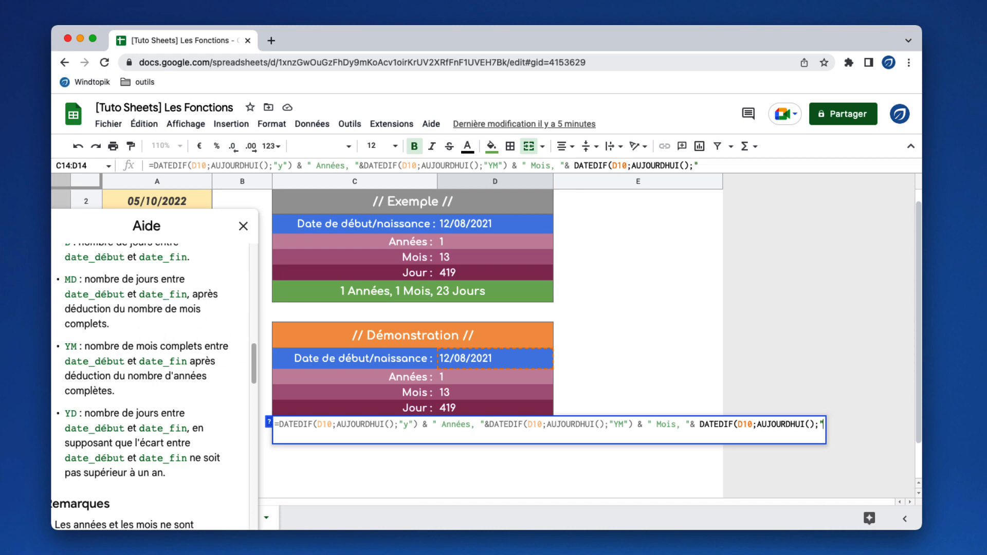
type("MD\"")
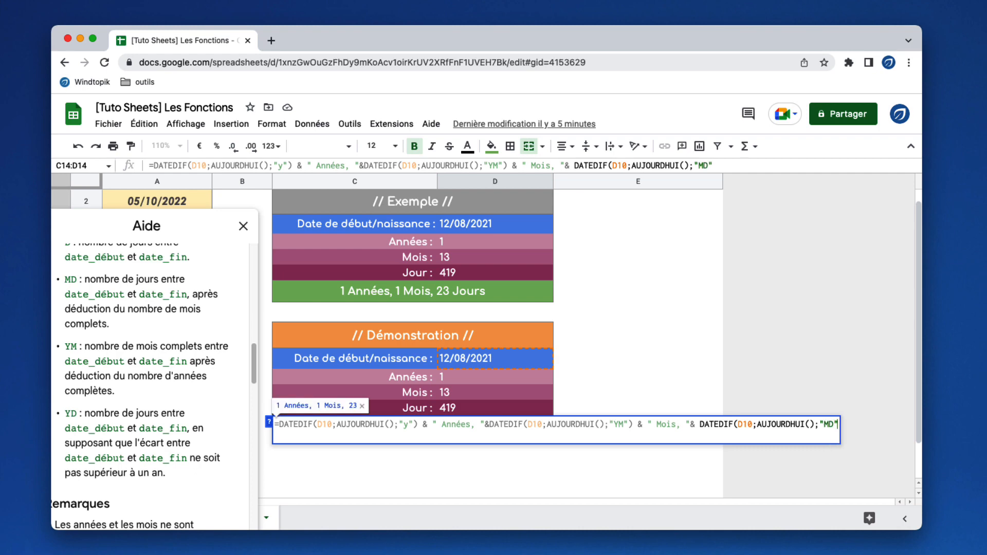
type(")")
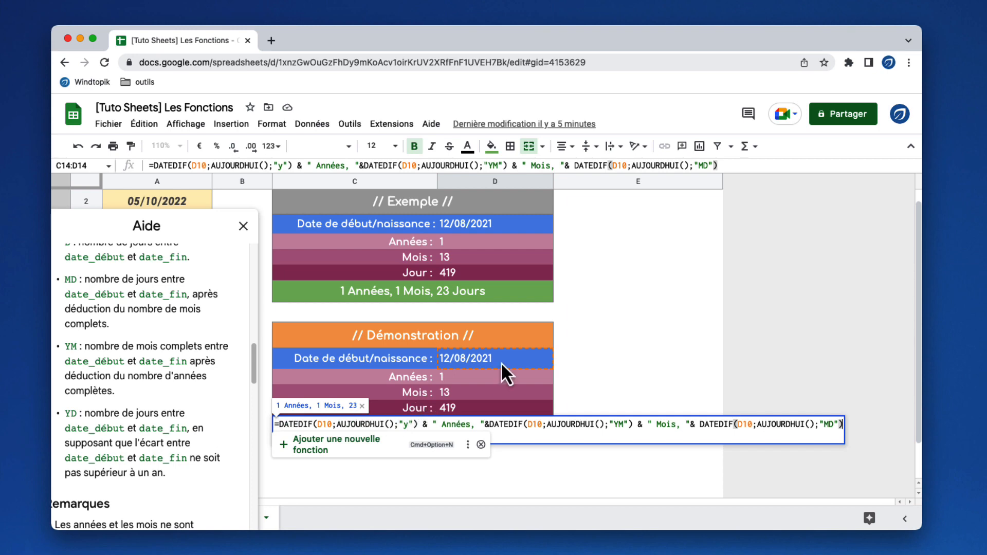
Concatenate the text " Jours" after the days calculation and enter the combined formula.
type("& ")
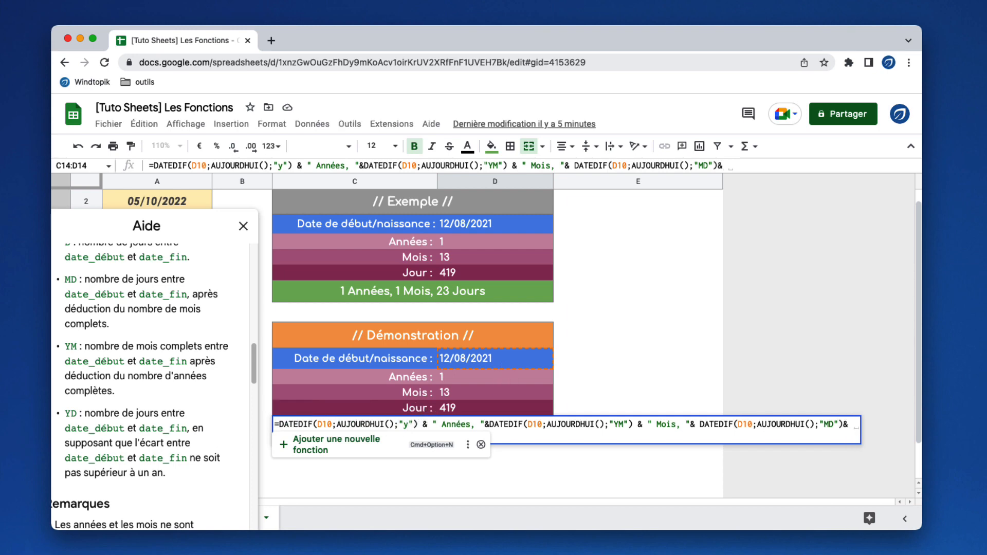
type("\" Jours")
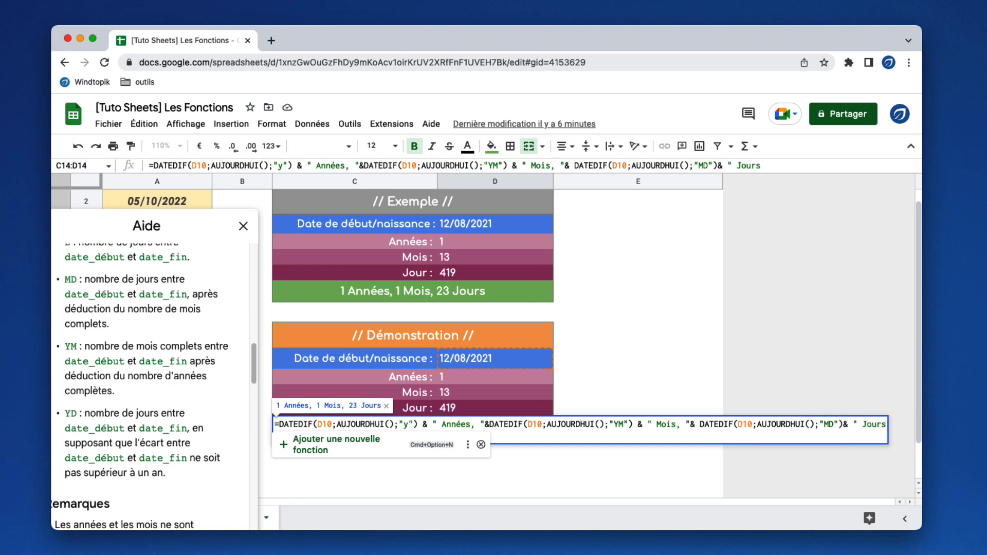
type("\"")
key("Return")
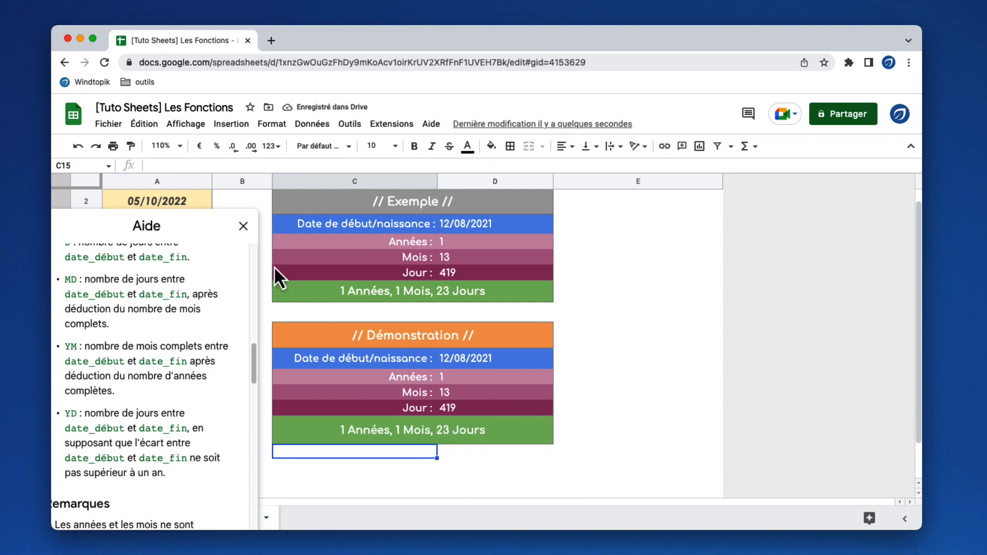
Close the function help and select the years result in the demonstration table to review its DATEDIF formula.
left_click(243, 227)
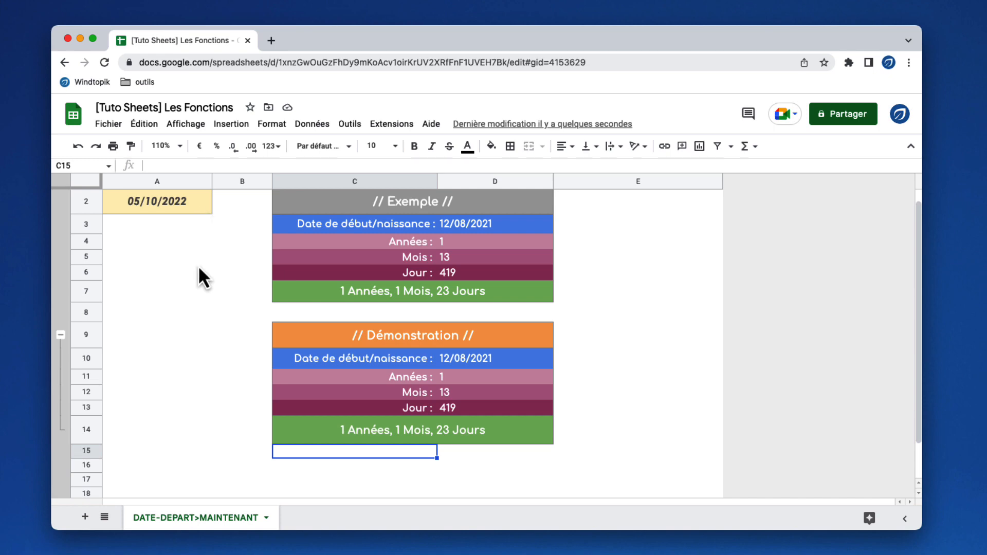
left_click(492, 380)
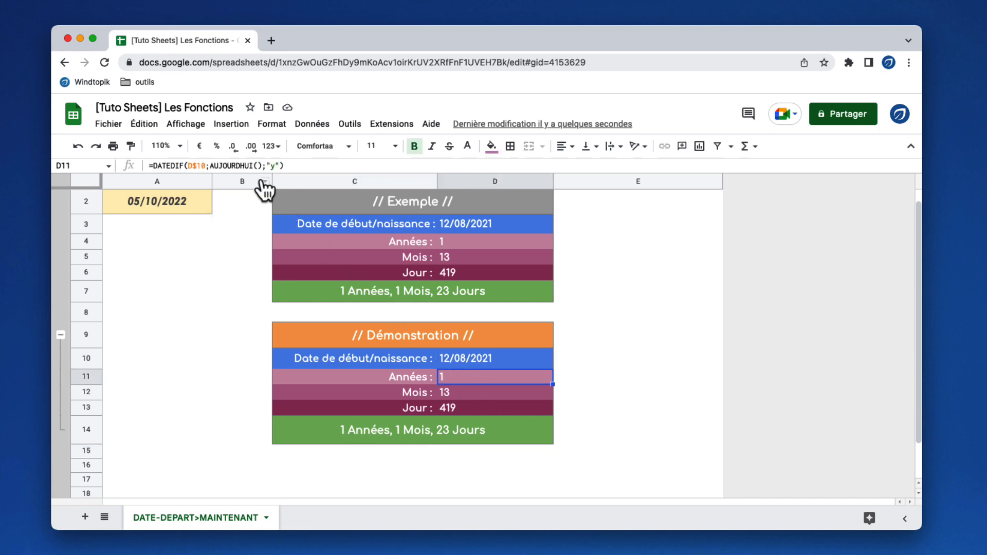